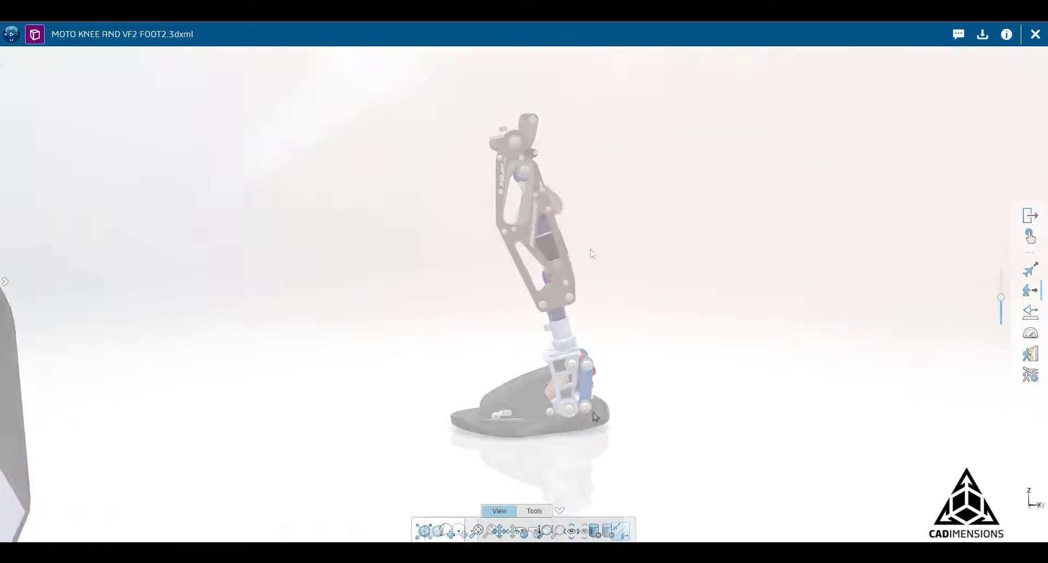
# Orbit the prosthetic knee-foot assembly to look at it from another side.
pyautogui.moveTo(386, 248); pyautogui.dragTo(545, 499, button='middle')
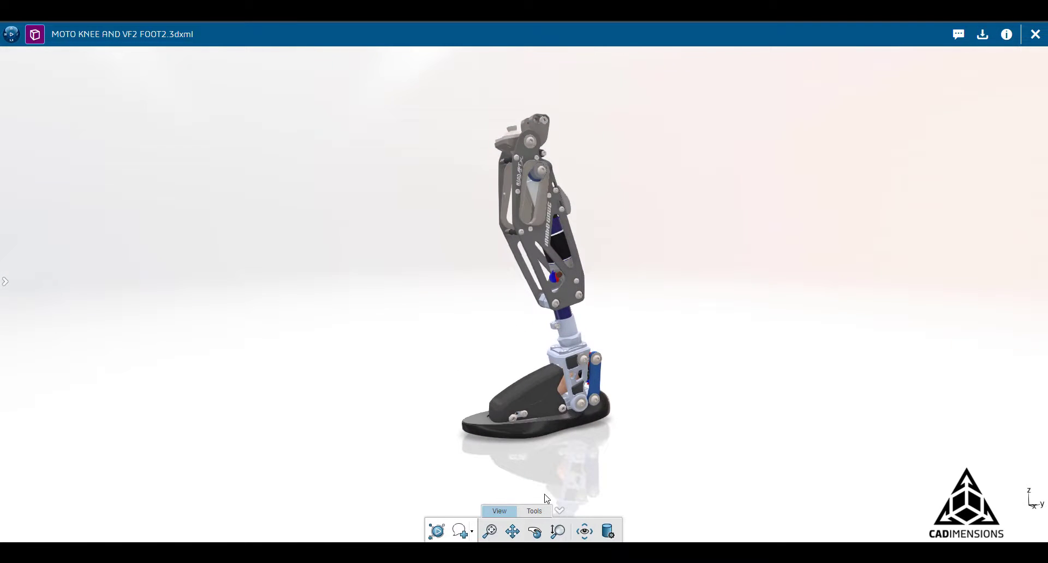
# Play the leg's exploded-view animation from the Tools slider, then slide it back to fully assembled.
pyautogui.click(534, 512)
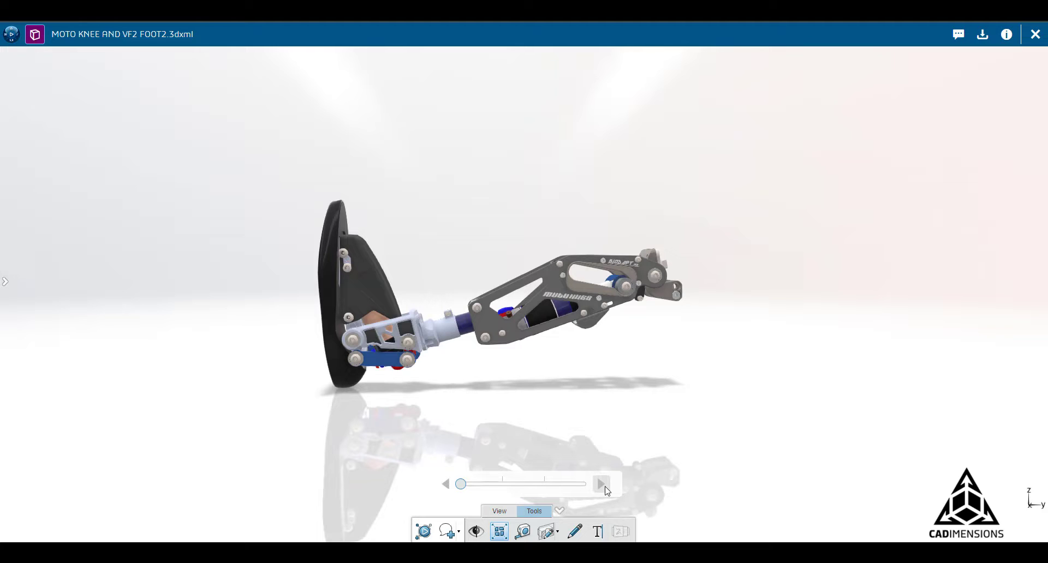
pyautogui.click(606, 489)
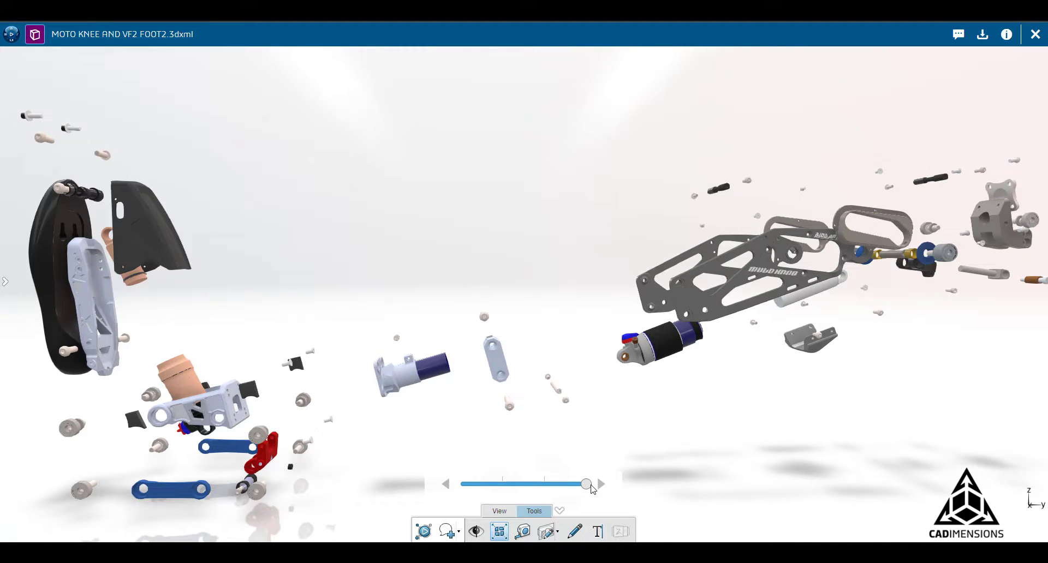
pyautogui.moveTo(580, 486); pyautogui.dragTo(462, 485)
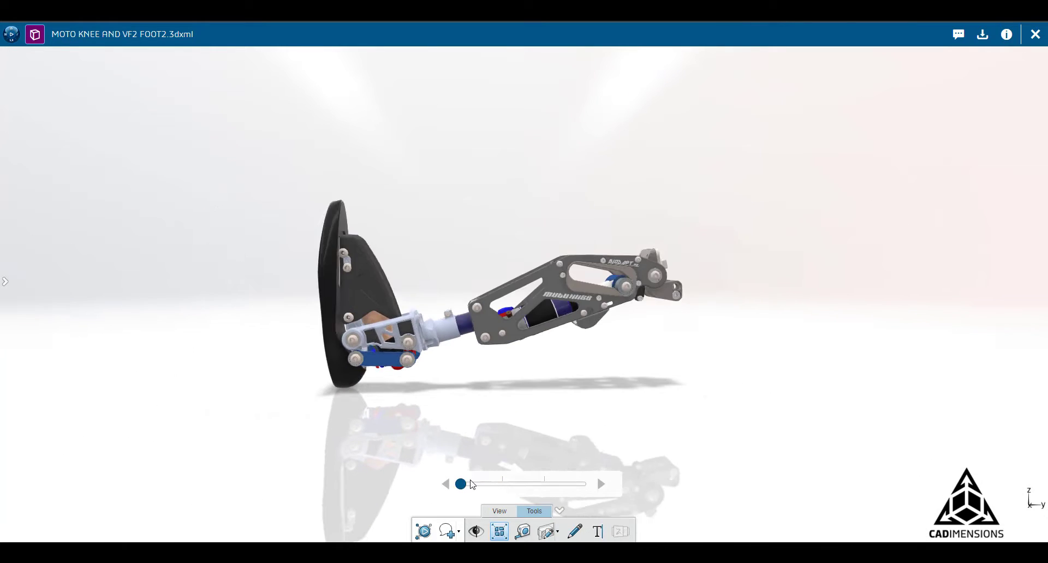
# Measure the angle from a foot face to the knee's top pivot, reading 0.709deg.
pyautogui.click(523, 531)
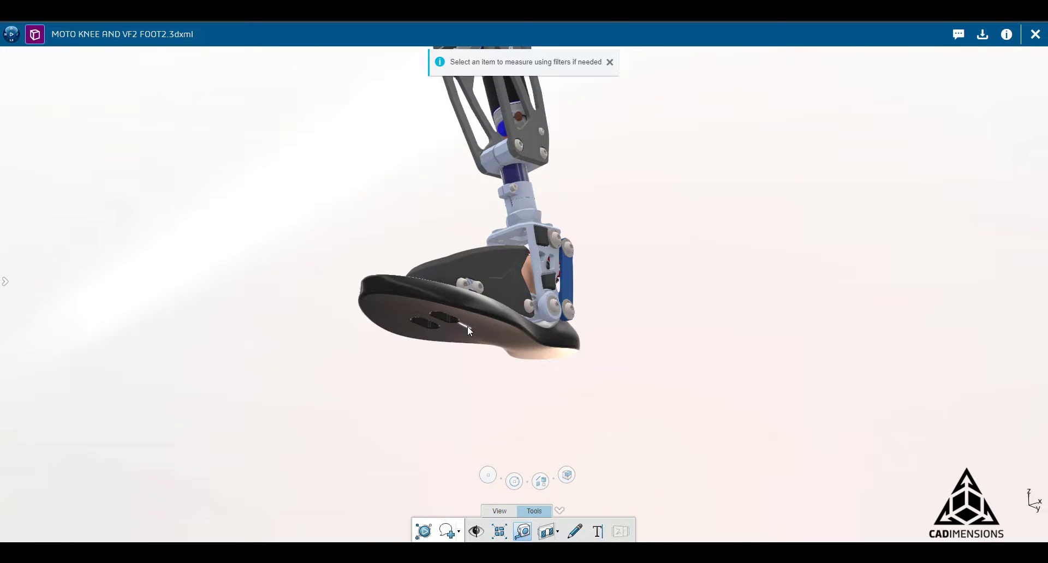
pyautogui.click(468, 326)
pyautogui.moveTo(629, 241); pyautogui.dragTo(643, 371, button='middle')
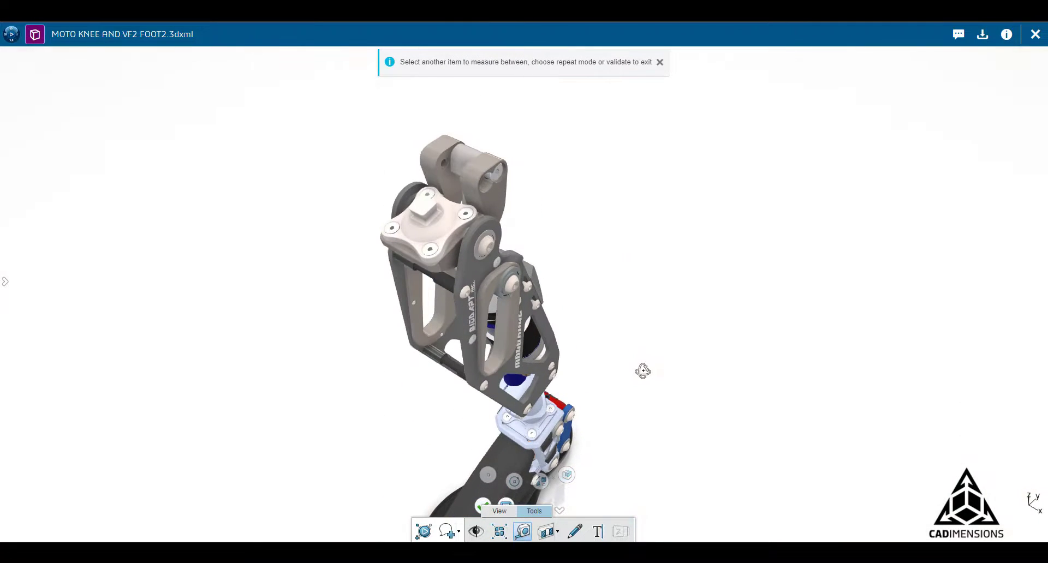
pyautogui.click(474, 169)
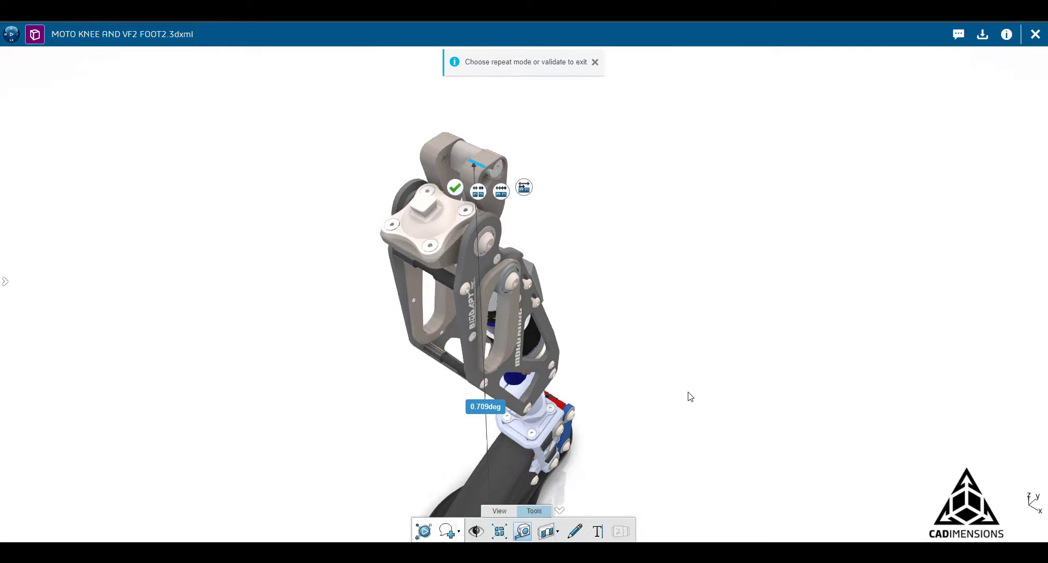
pyautogui.moveTo(690, 395); pyautogui.dragTo(894, 339, button='middle')
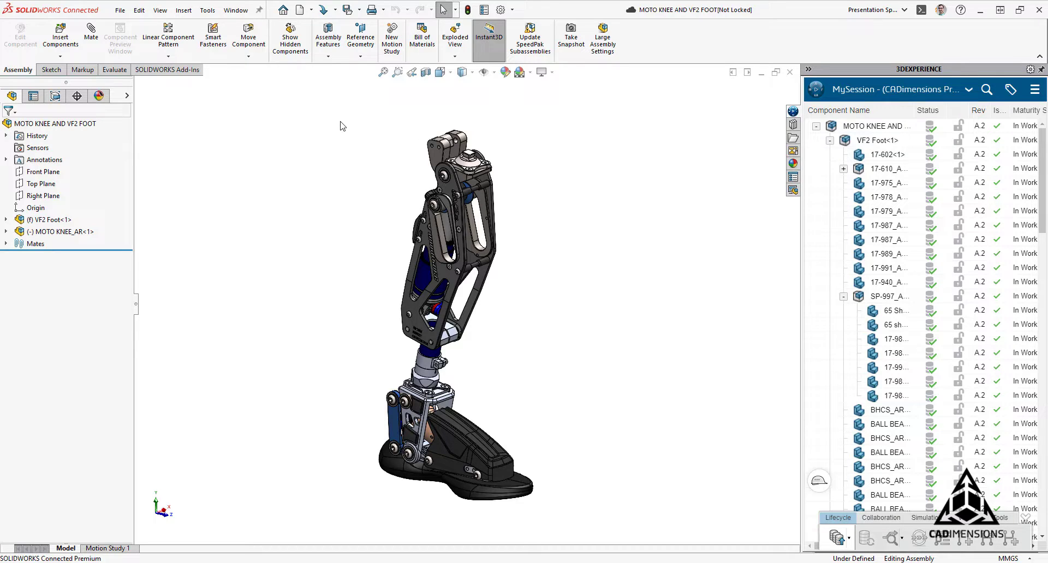
# Add the Lifecycle and Collaboration tab to the CommandManager and display its tools.
pyautogui.rightClick(176, 75)
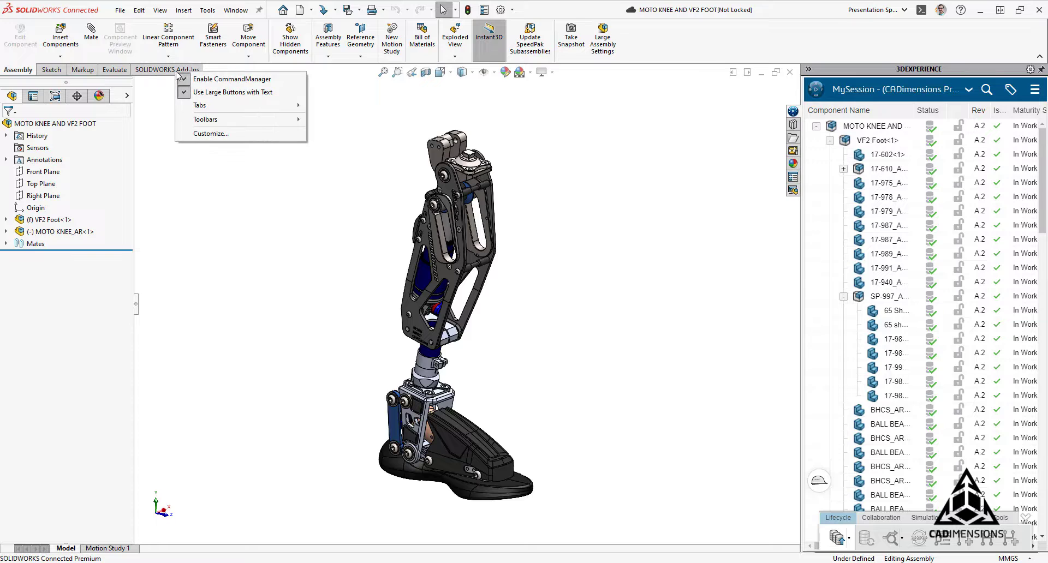
pyautogui.moveTo(194, 110)
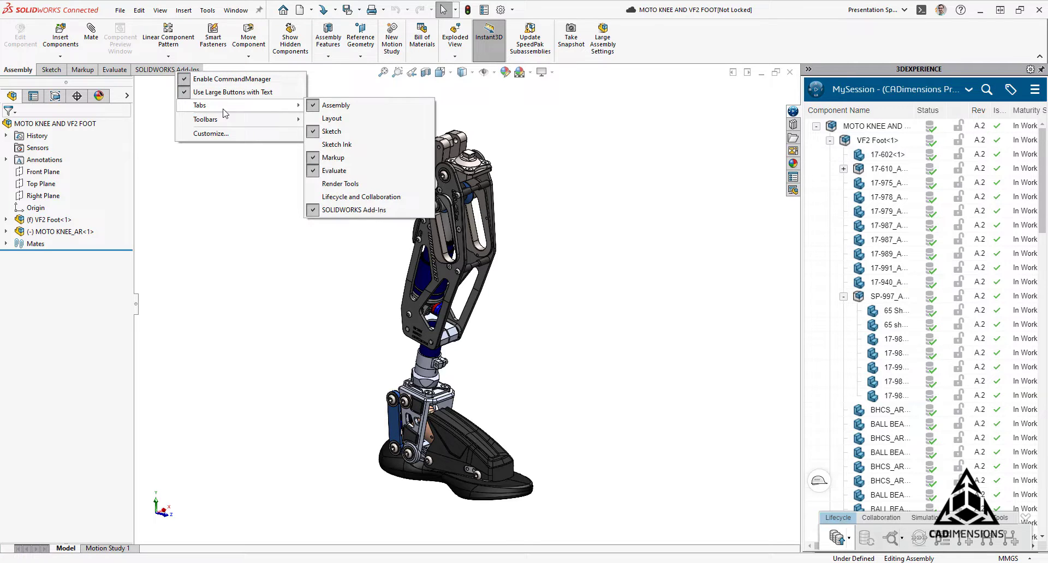
pyautogui.click(336, 198)
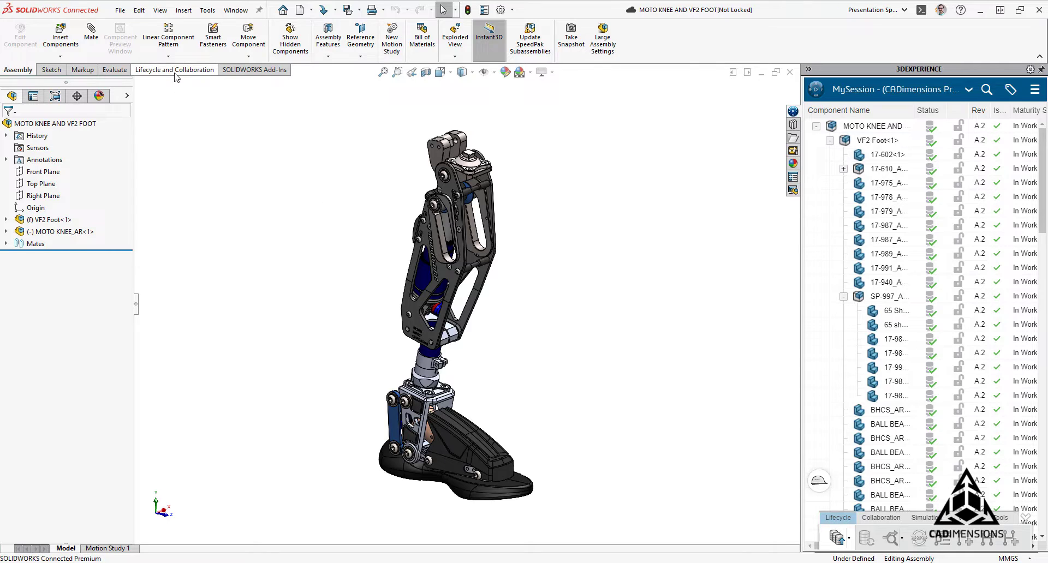
pyautogui.click(176, 73)
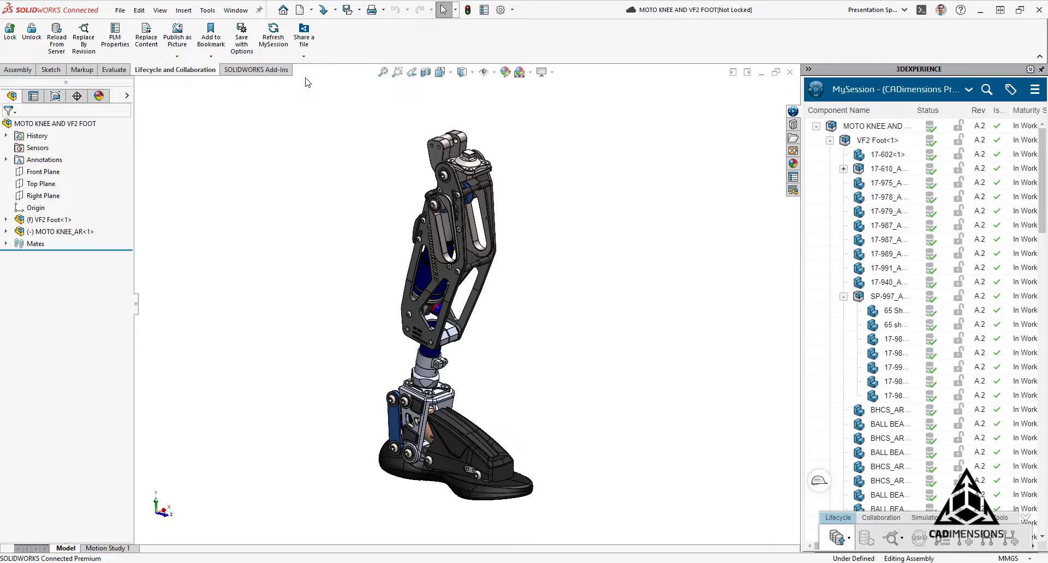
# Check 3DXML in the Share a file format list.
pyautogui.click(304, 54)
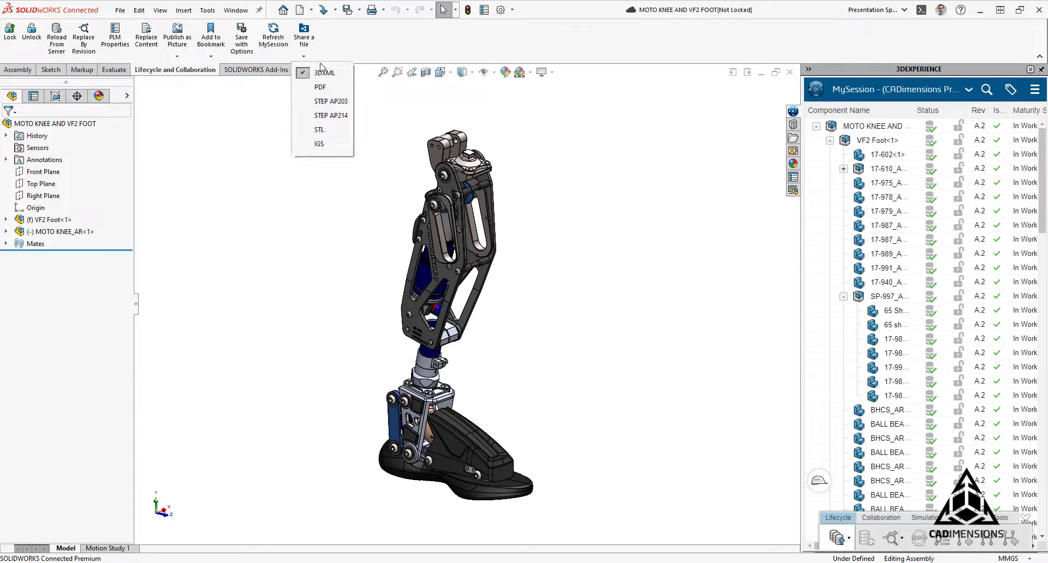
pyautogui.click(342, 72)
pyautogui.click(349, 50)
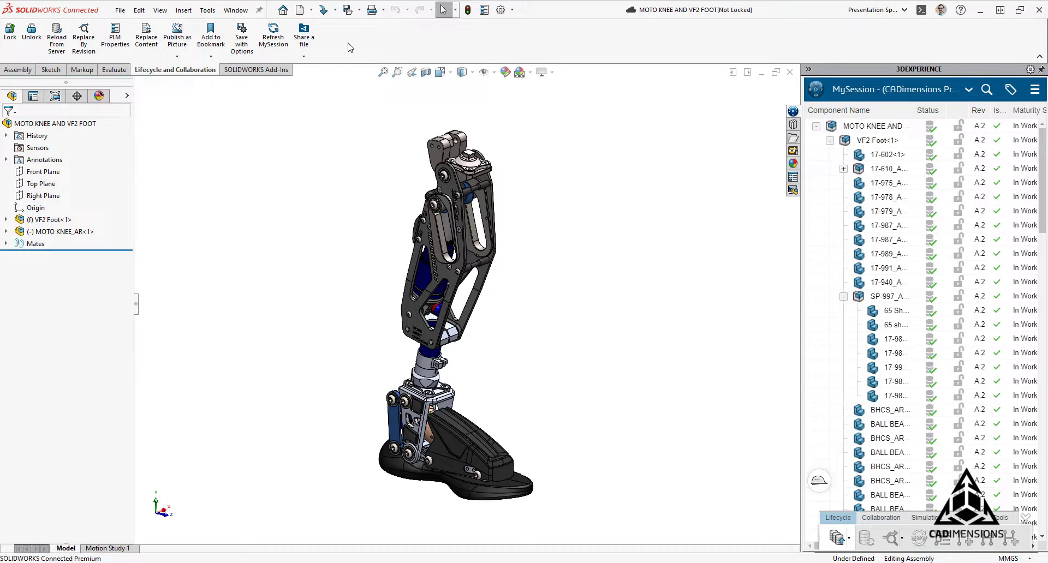
# Share the knee-foot assembly, choosing Upload as new instead of updating the existing file.
pyautogui.click(304, 37)
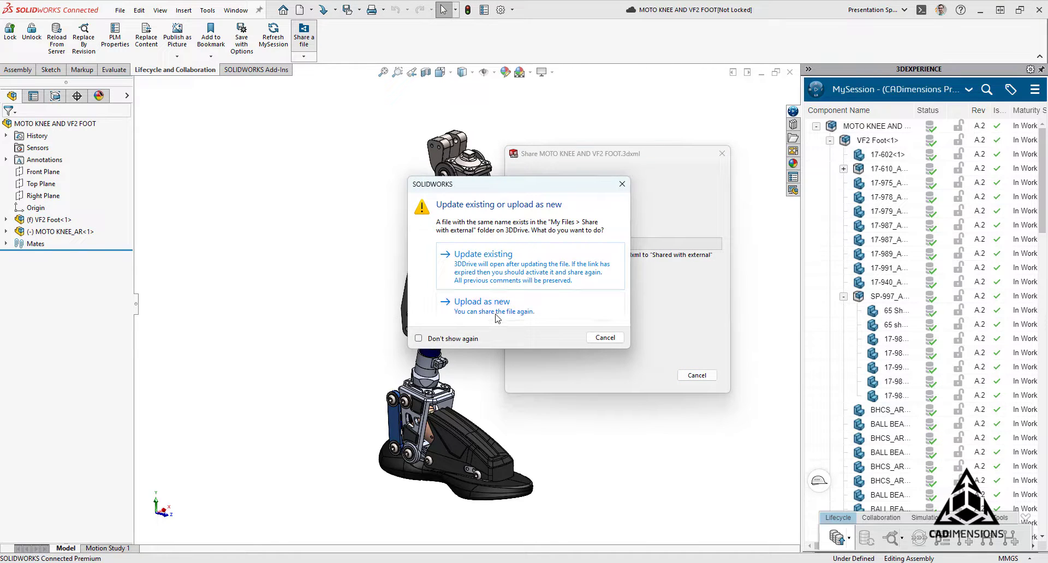
pyautogui.click(498, 316)
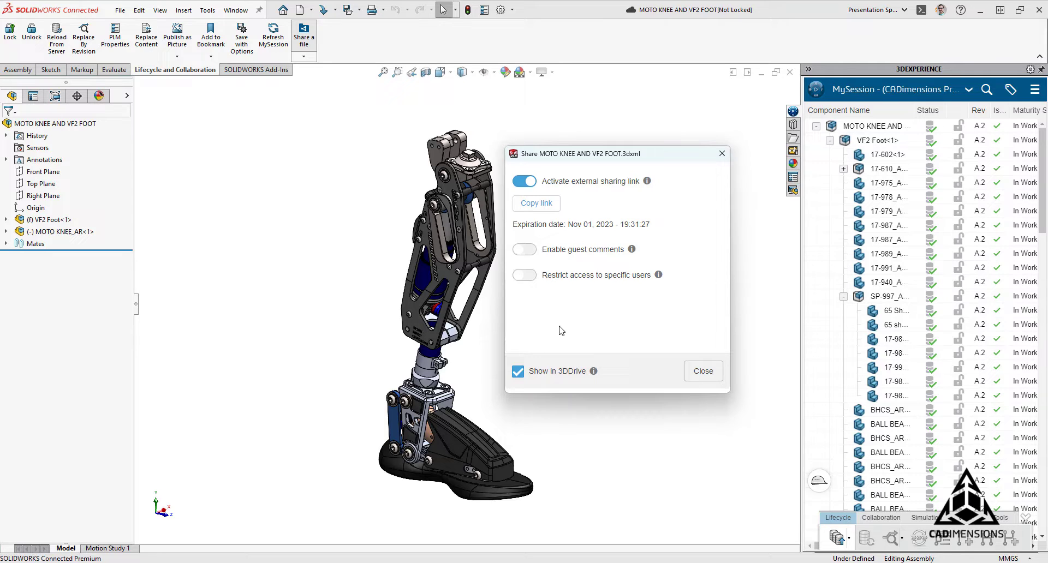
# Copy the sharing link, enable guest comments, restrict access and add the colleague's e-mail.
pyautogui.click(549, 203)
pyautogui.click(594, 252)
pyautogui.click(523, 276)
pyautogui.click(525, 224)
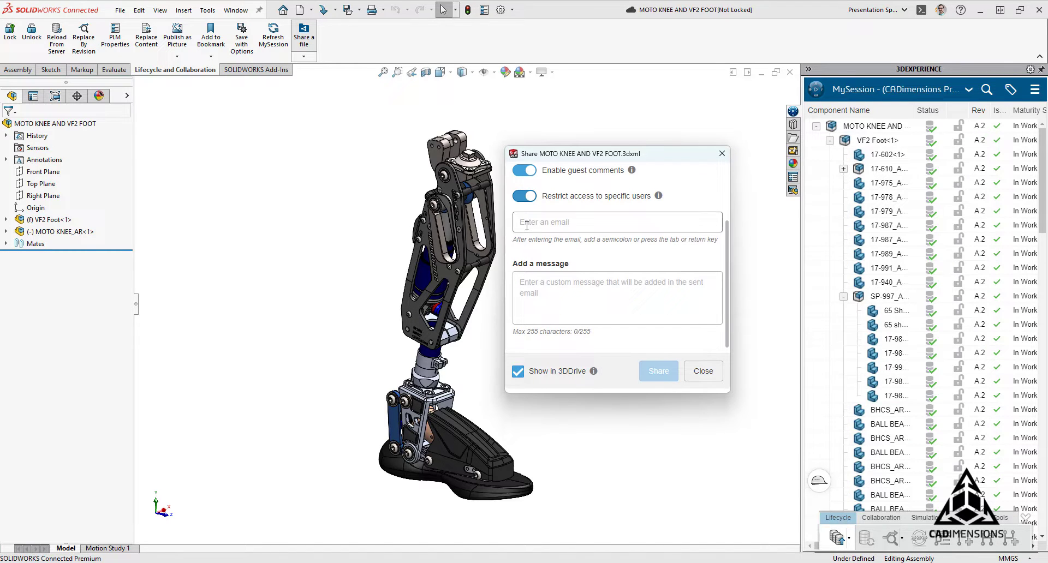
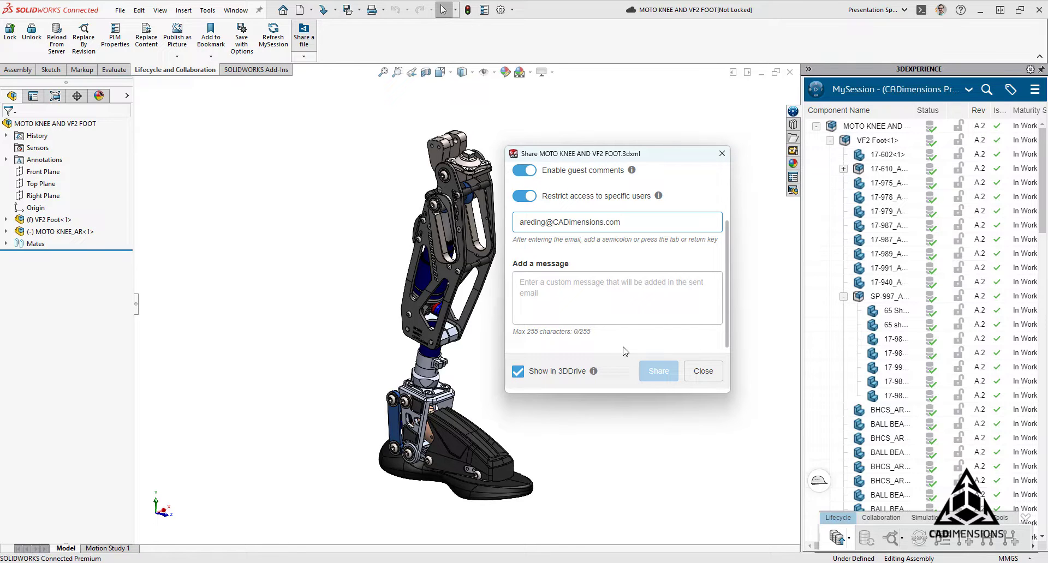
pyautogui.click(621, 287)
# Send the share invitation, then bring up the Oct 02 knee-foot file's actions in 3DDrive.
pyautogui.scroll(3, 638, 294)
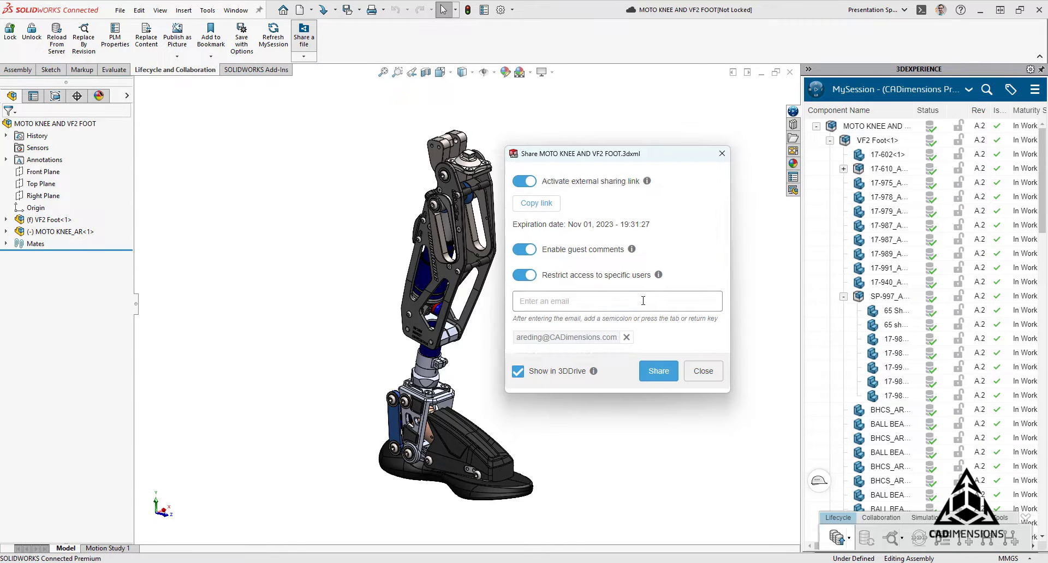
pyautogui.scroll(-3, 636, 305)
pyautogui.scroll(2, 634, 315)
pyautogui.scroll(-1, 634, 315)
pyautogui.click(658, 371)
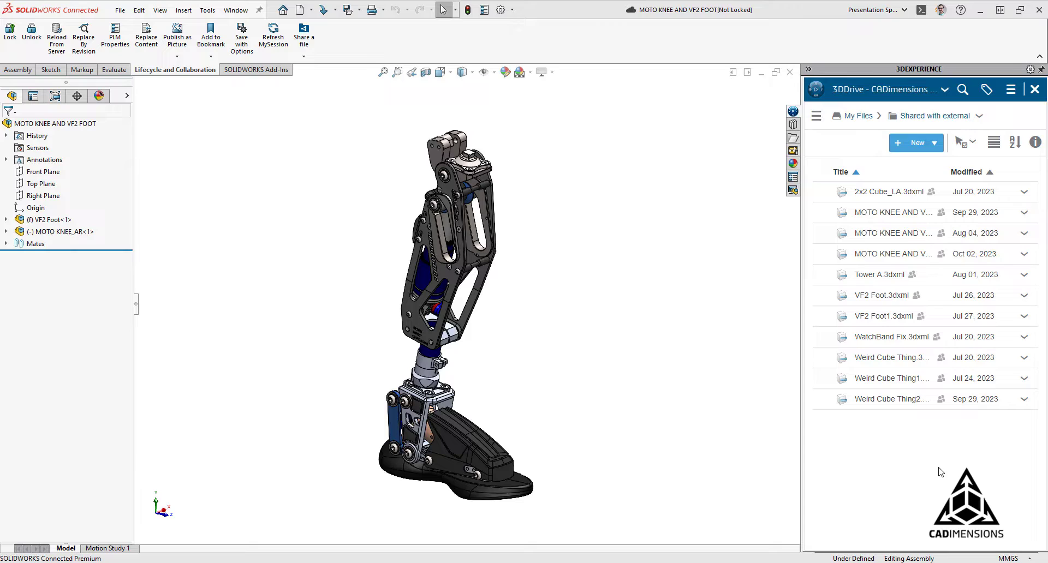
pyautogui.click(928, 255)
pyautogui.rightClick(964, 257)
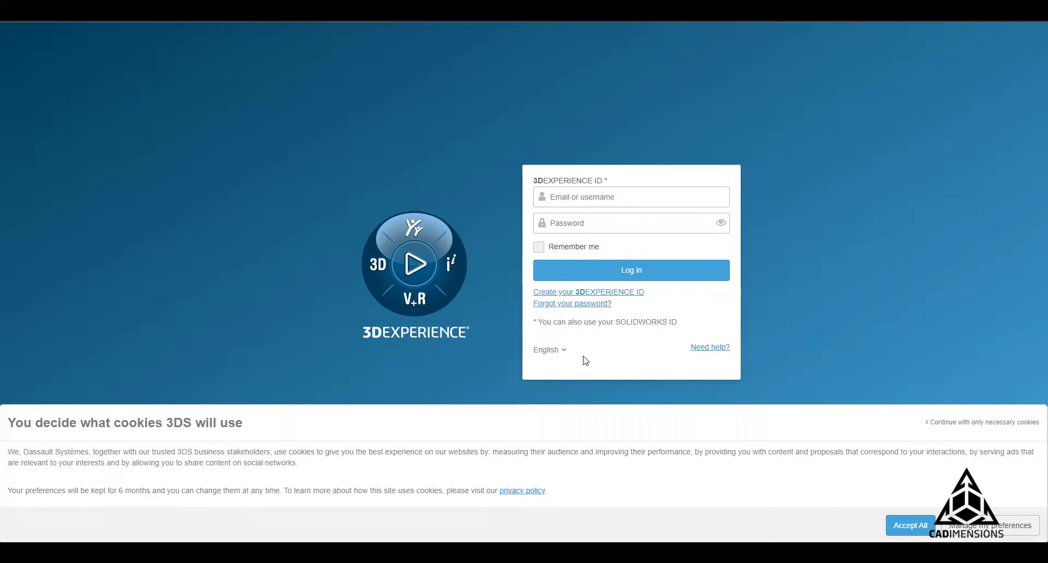
# Accept cookies and log in to 3DEXPERIENCE with the saved account, Remember me checked.
pyautogui.click(898, 526)
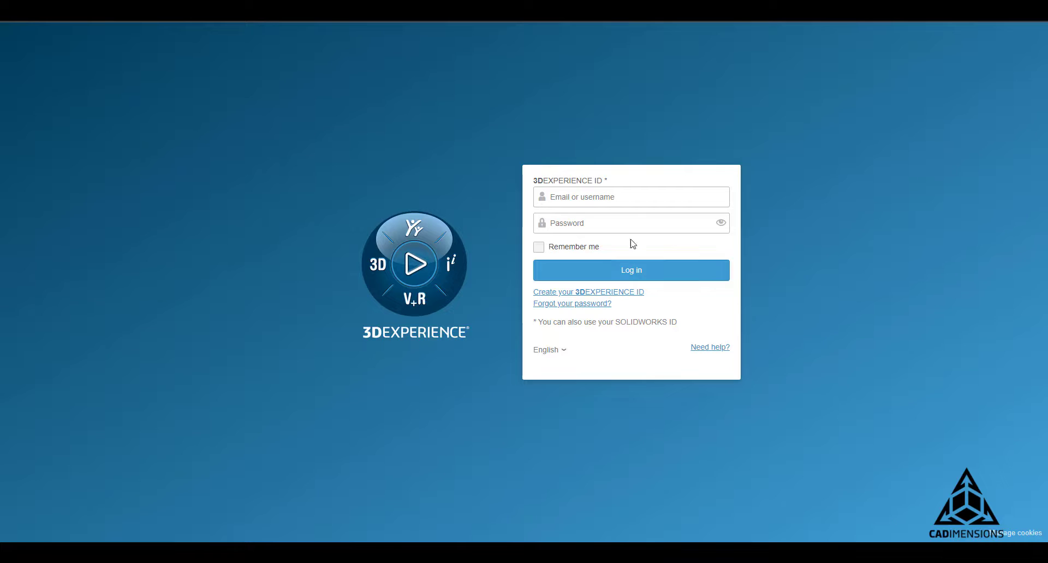
pyautogui.click(624, 195)
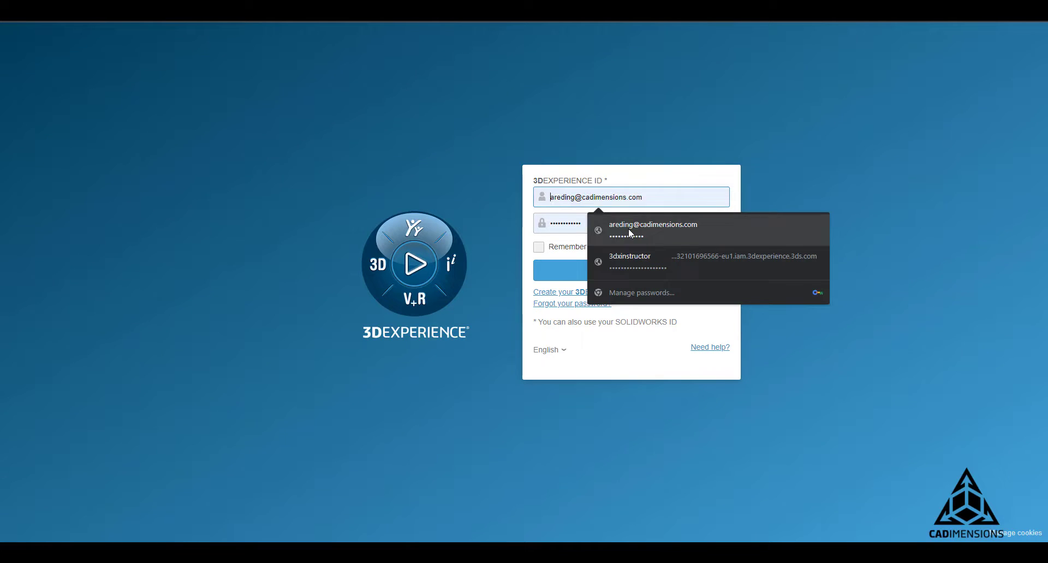
pyautogui.click(629, 232)
pyautogui.click(592, 247)
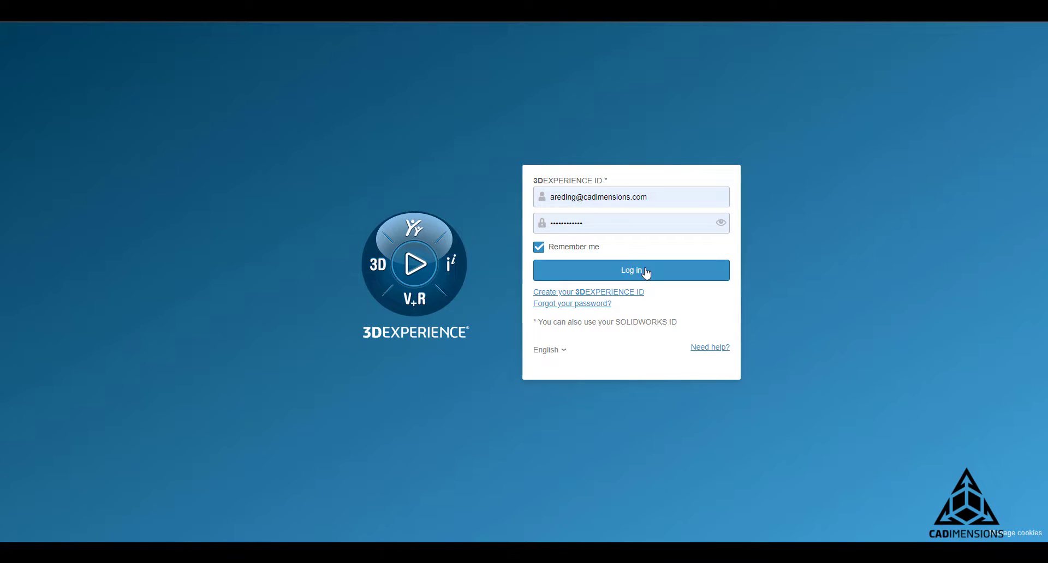
pyautogui.click(646, 270)
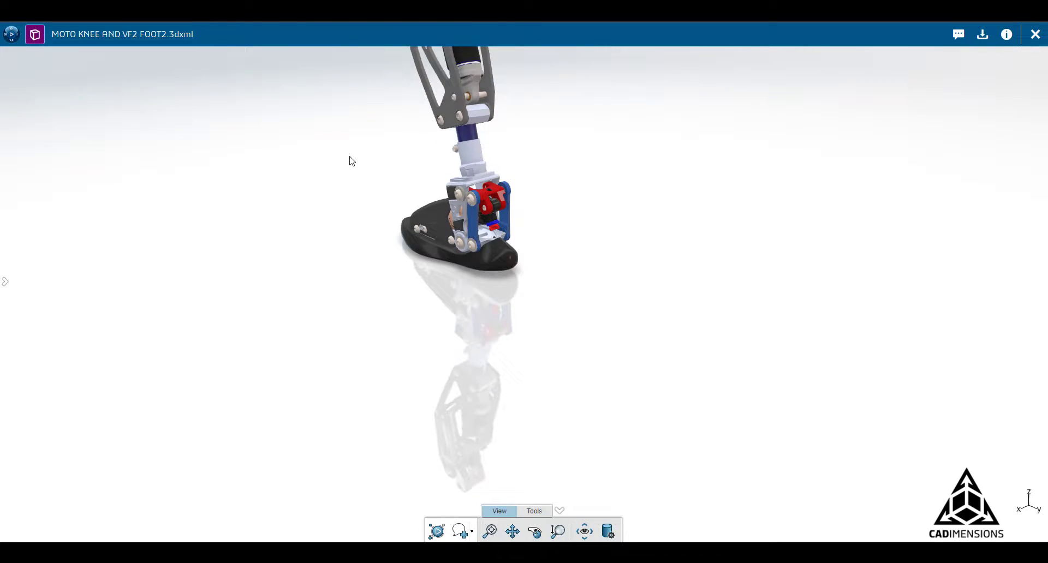
# Zoom and orbit around the leg, then fit the whole knee and foot in view.
pyautogui.scroll(2, 351, 159)
pyautogui.moveTo(375, 159); pyautogui.dragTo(739, 325)
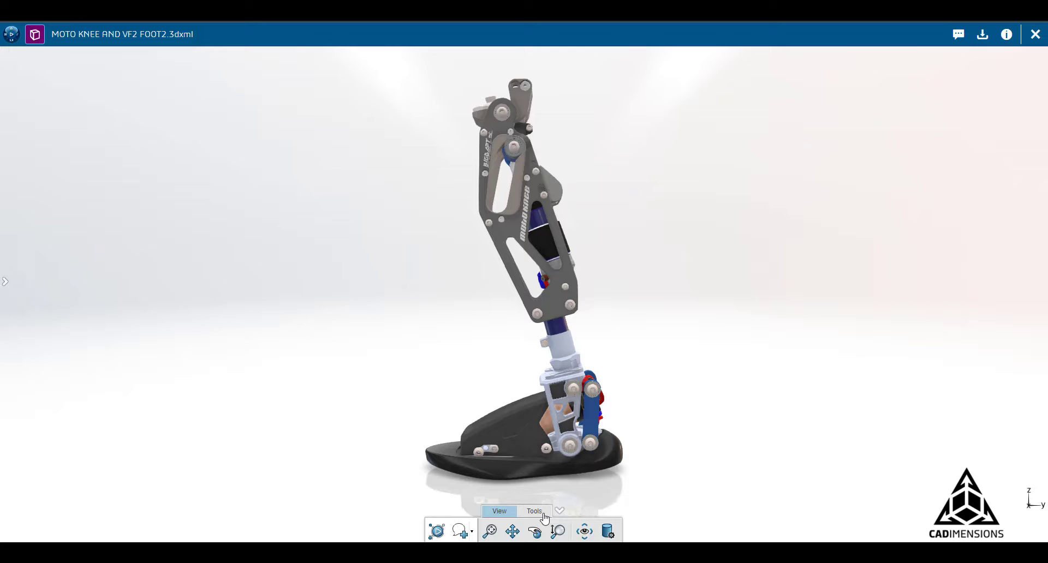
pyautogui.click(535, 513)
pyautogui.click(502, 516)
pyautogui.scroll(5, 545, 437)
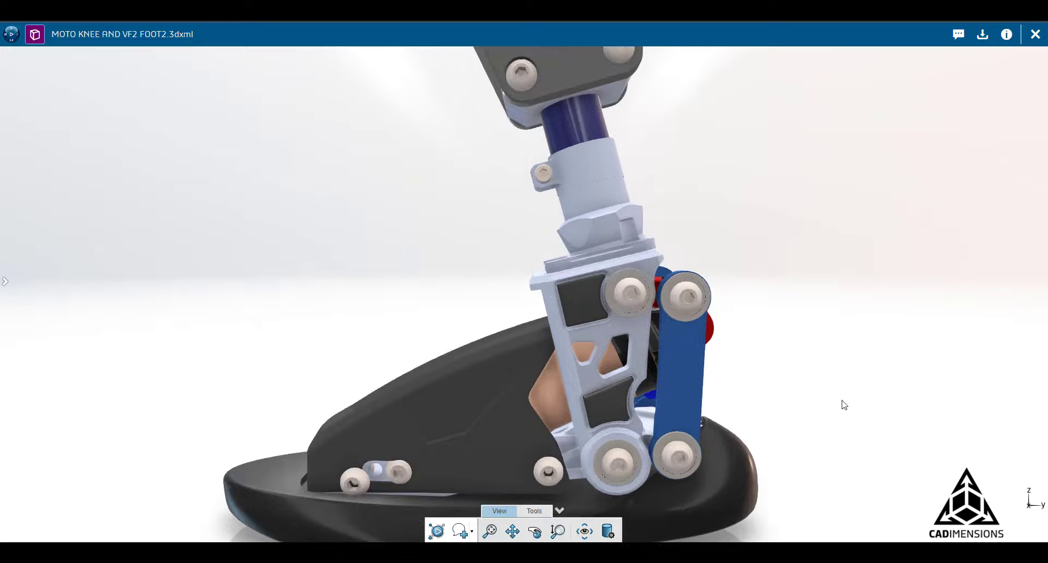
pyautogui.click(490, 532)
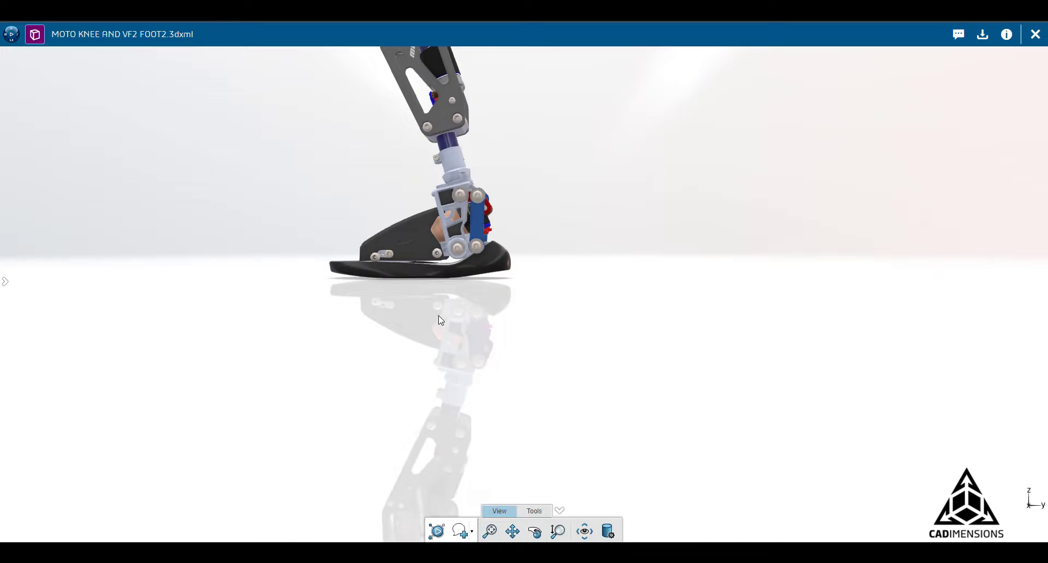
pyautogui.scroll(-5, 442, 321)
pyautogui.scroll(5, 492, 327)
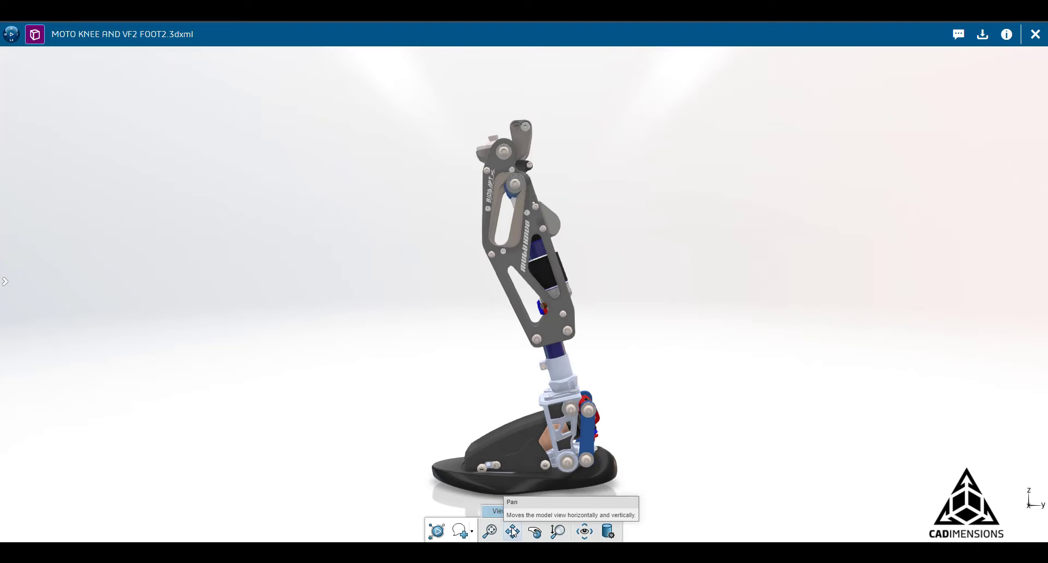
# Pan the leg up and to the right, then rotate it to its other side.
pyautogui.click(512, 530)
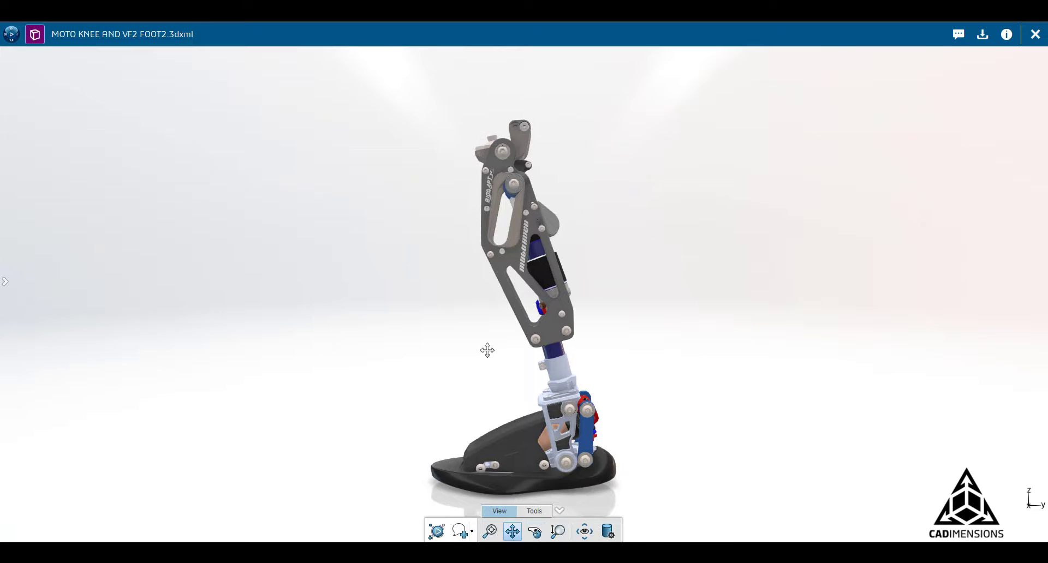
pyautogui.moveTo(487, 351); pyautogui.dragTo(512, 327)
pyautogui.click(535, 530)
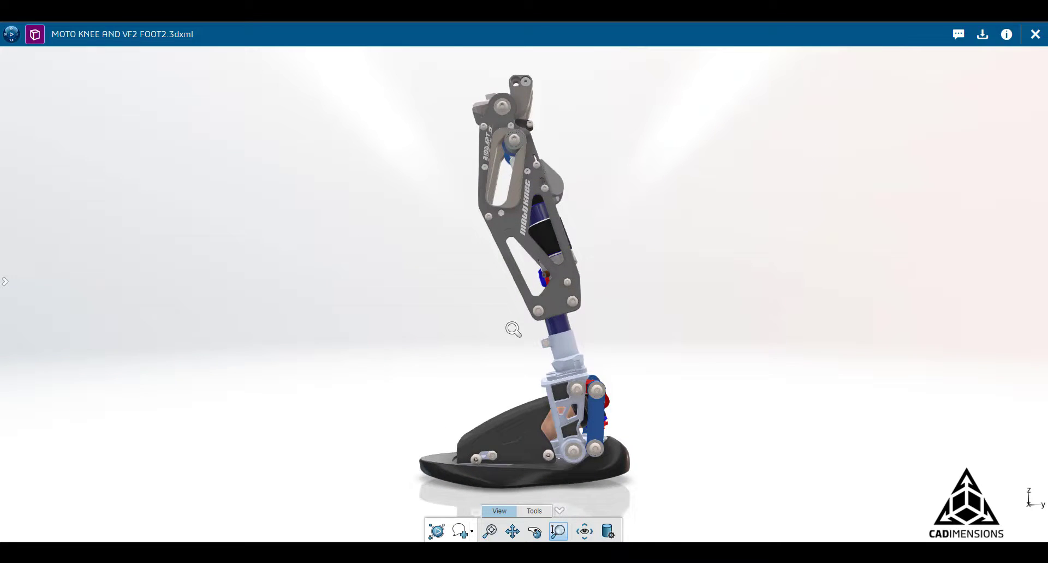
# Try the turntable and sharp-edge, plain and hidden-edge presets, finishing on shaded with materials.
pyautogui.click(584, 533)
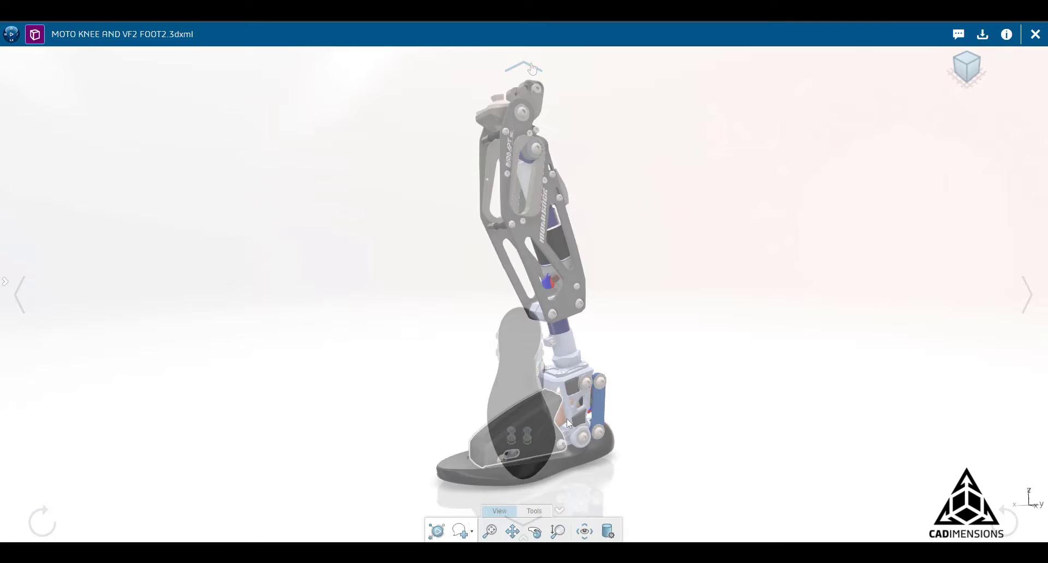
pyautogui.click(608, 533)
pyautogui.moveTo(317, 81); pyautogui.dragTo(281, 84)
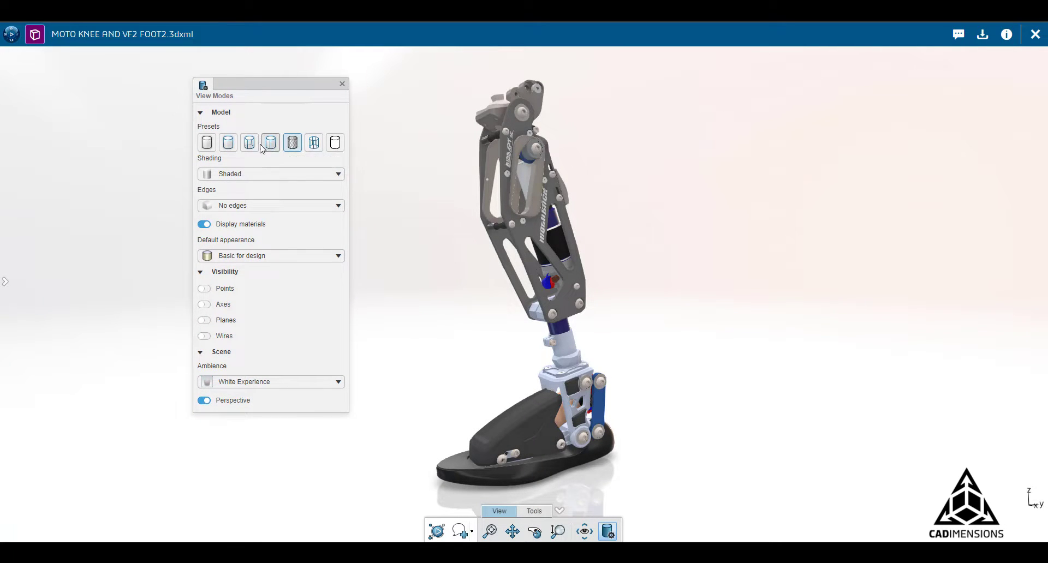
pyautogui.click(232, 150)
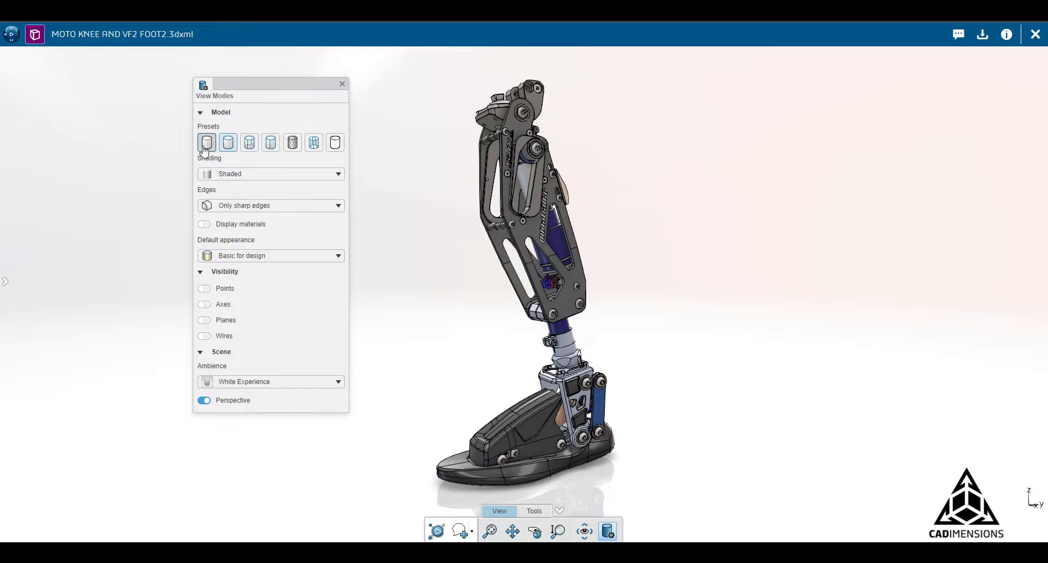
pyautogui.click(206, 150)
pyautogui.click(251, 145)
pyautogui.click(229, 152)
pyautogui.click(291, 144)
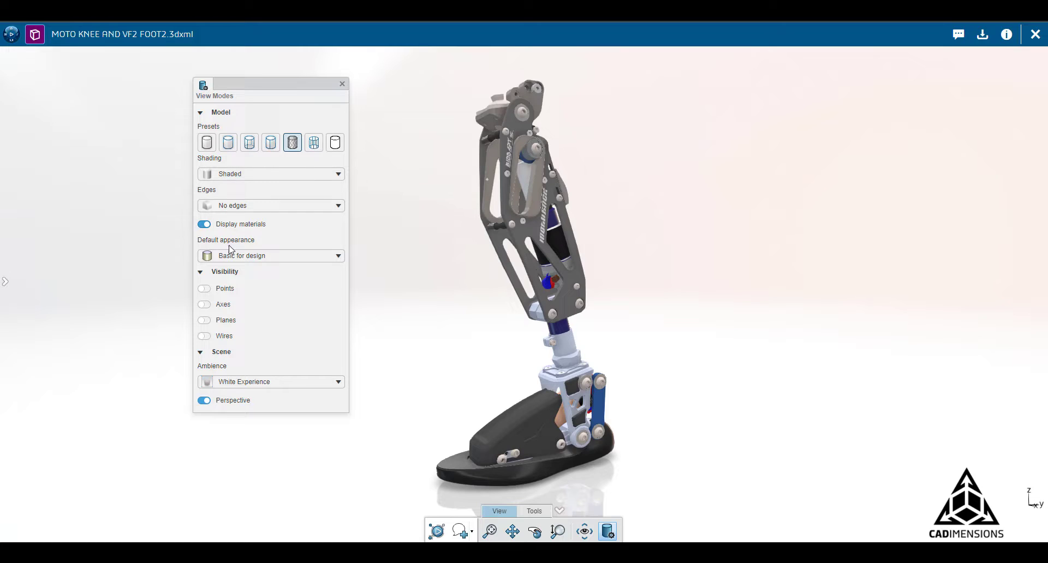
# Close View Modes and hide the foot shell to expose the ankle parts inside.
pyautogui.click(342, 85)
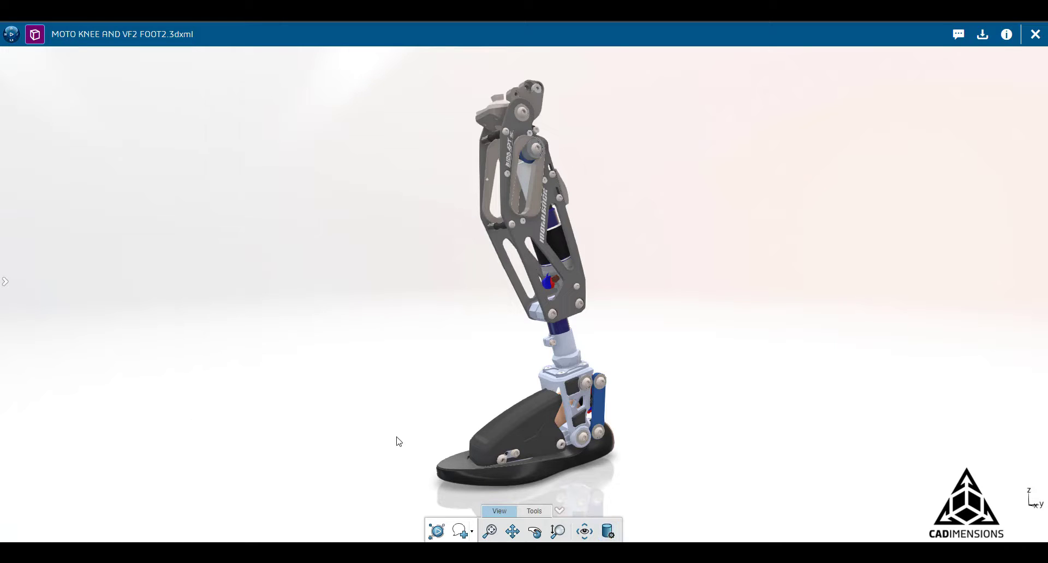
pyautogui.click(535, 511)
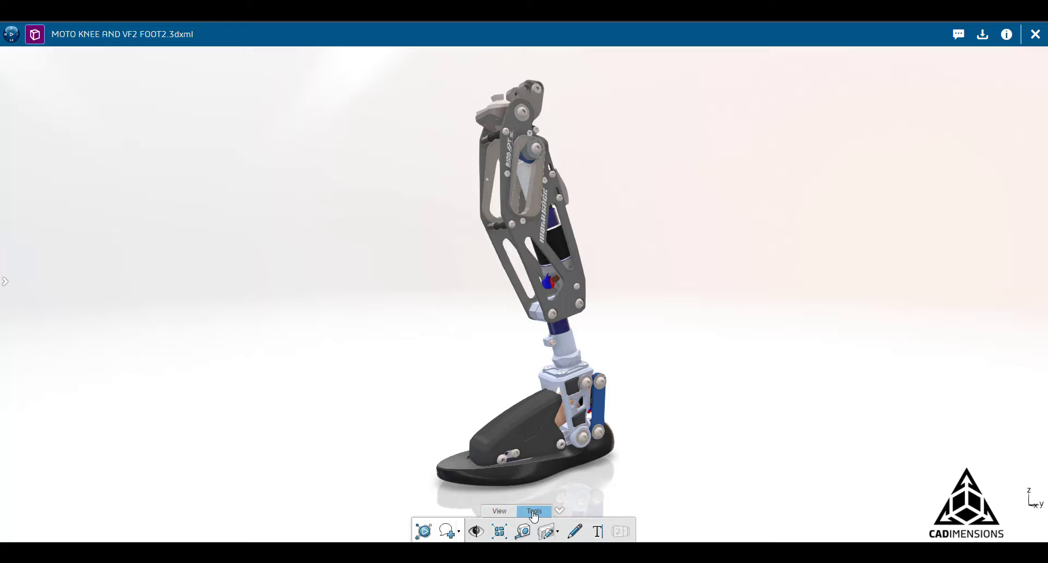
pyautogui.click(529, 422)
pyautogui.click(476, 532)
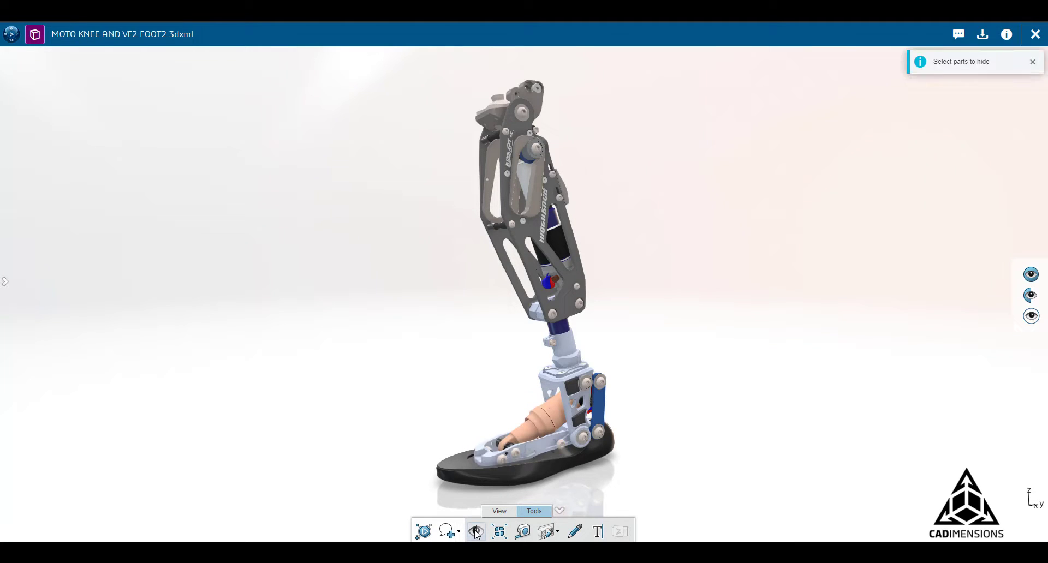
# Bring the hidden foot shell back and turn Hide/Show mode off.
pyautogui.click(476, 533)
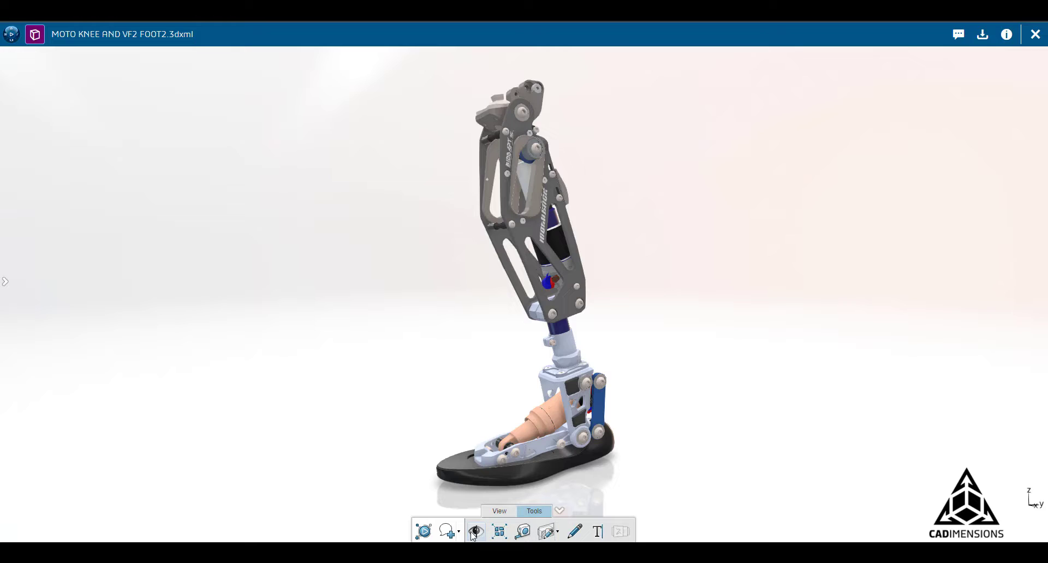
pyautogui.click(473, 535)
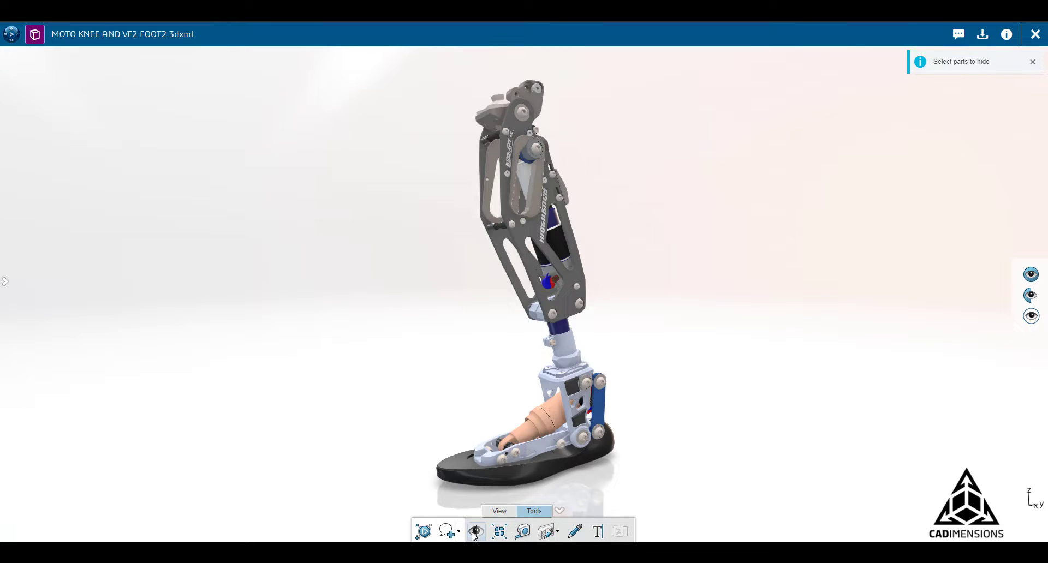
pyautogui.click(1036, 279)
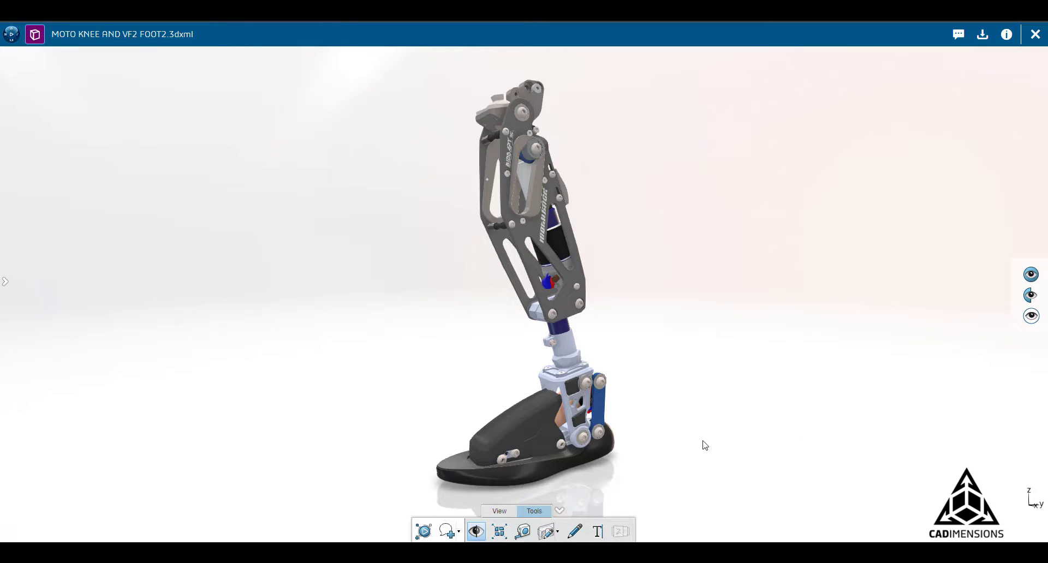
pyautogui.click(476, 532)
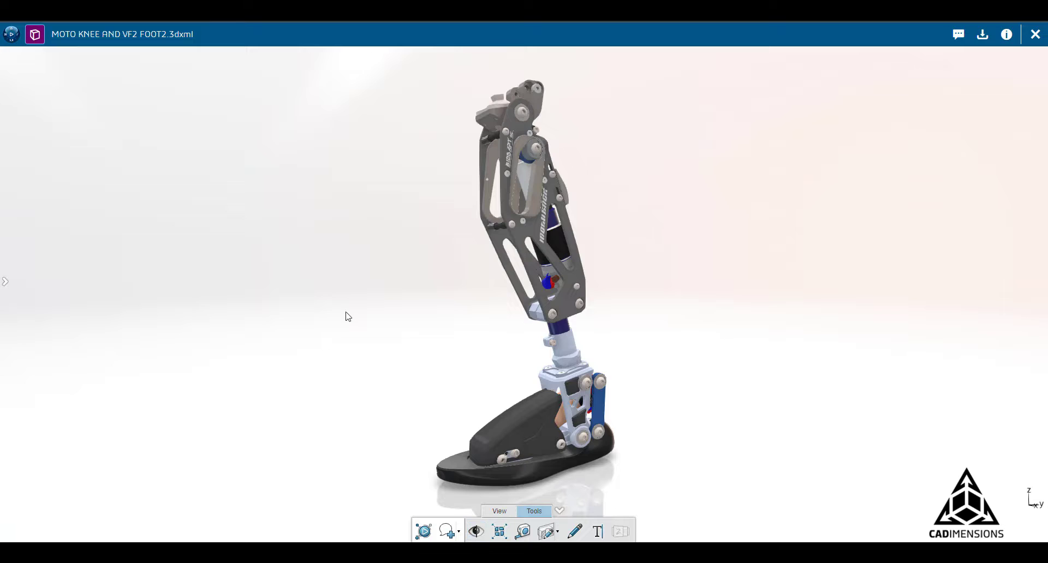
# Explode the knee-foot assembly, spread the parts farther apart, then collapse them back together.
pyautogui.click(500, 533)
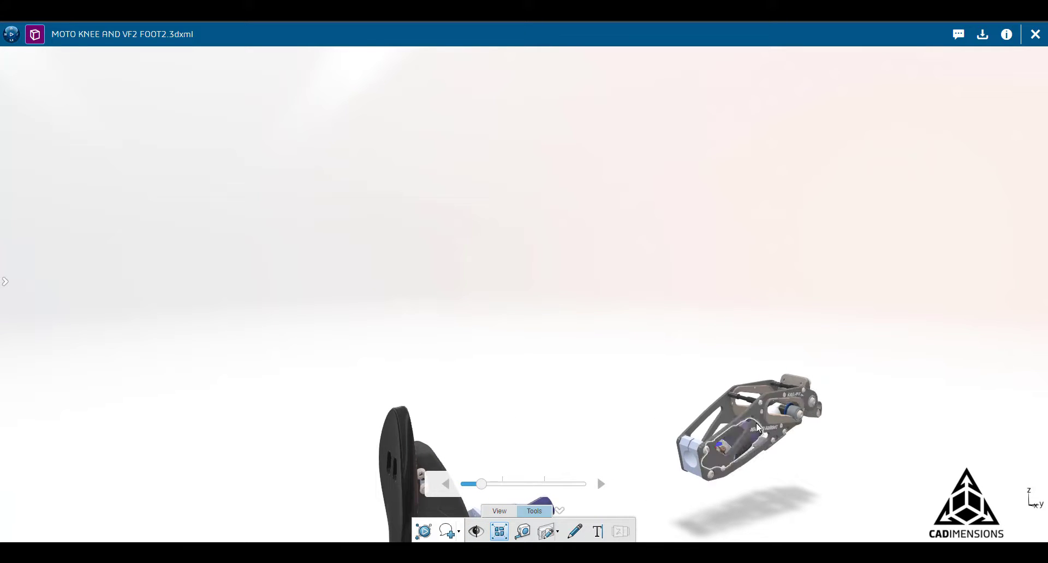
pyautogui.moveTo(759, 429); pyautogui.dragTo(737, 431)
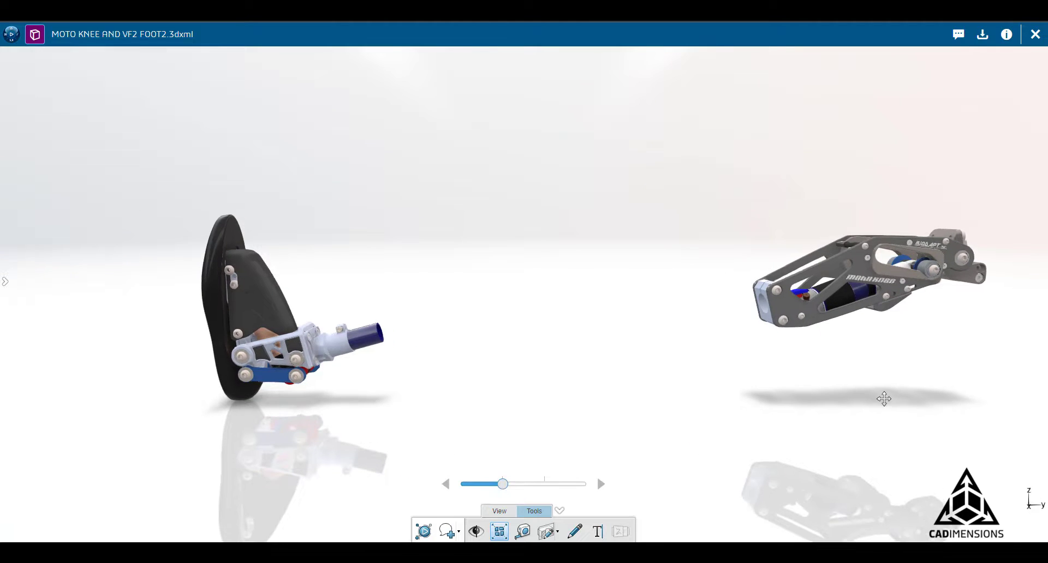
pyautogui.click(603, 484)
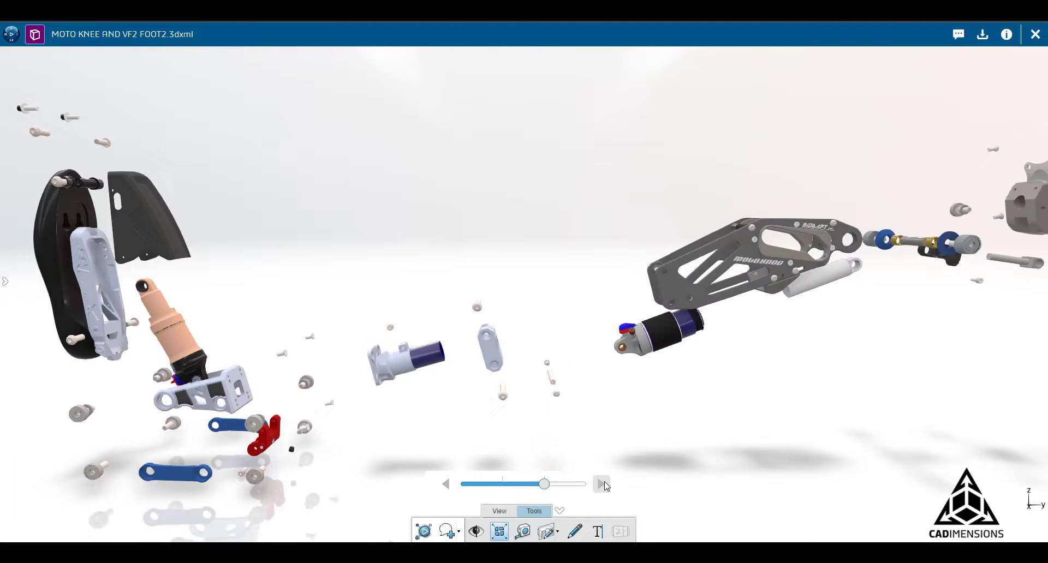
pyautogui.click(445, 485)
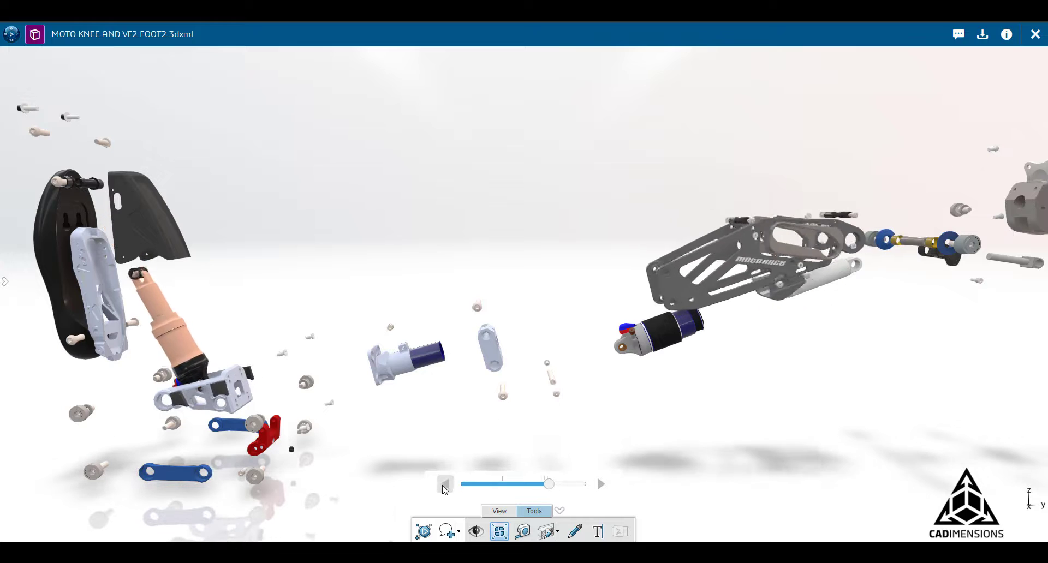
pyautogui.click(446, 486)
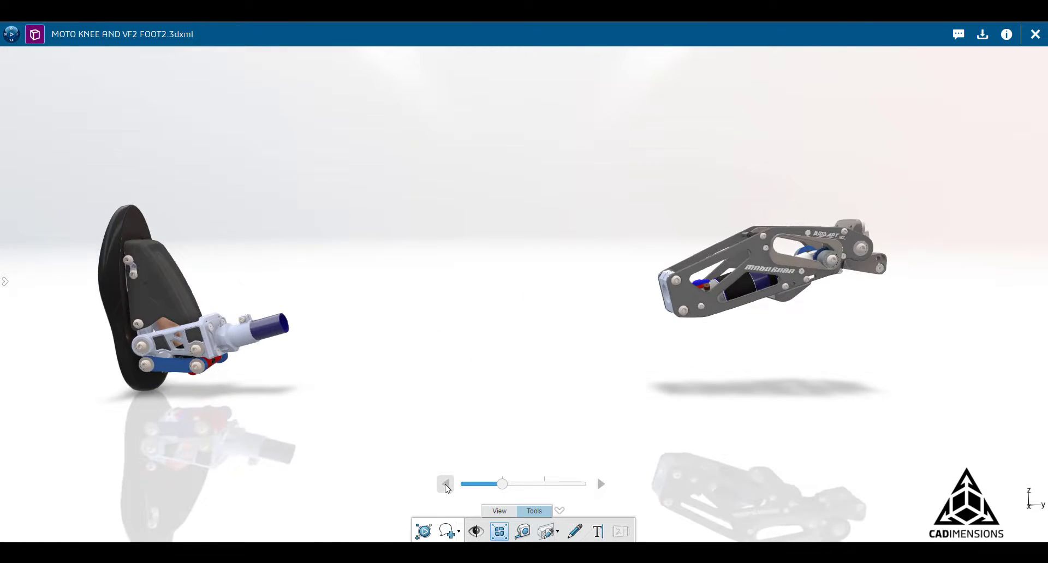
pyautogui.click(446, 485)
# Zoom out and orbit to a three-quarter view of the whole leg.
pyautogui.scroll(3, 402, 293)
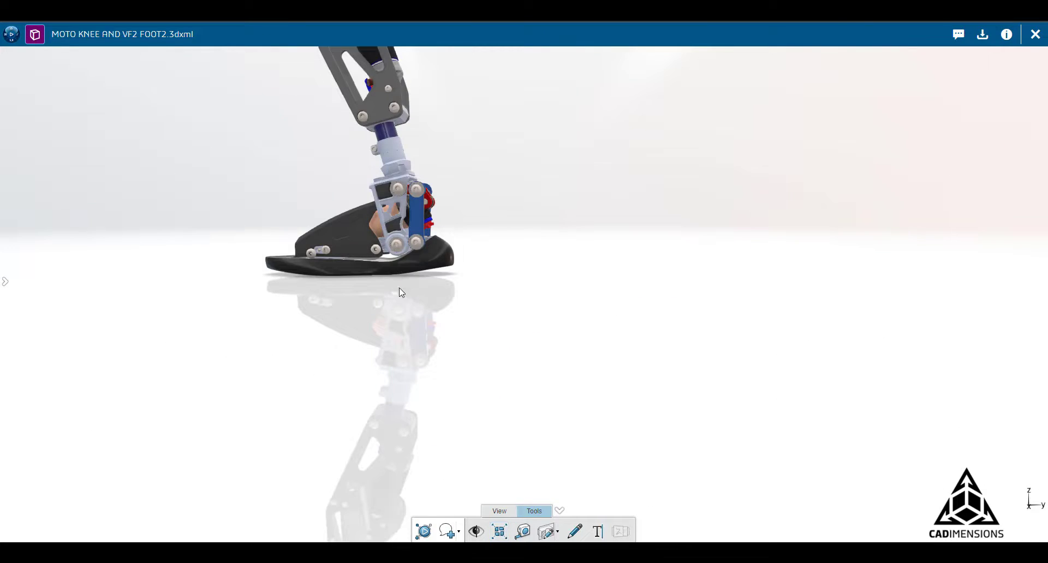
pyautogui.scroll(-5, 402, 293)
pyautogui.moveTo(481, 333); pyautogui.dragTo(573, 371)
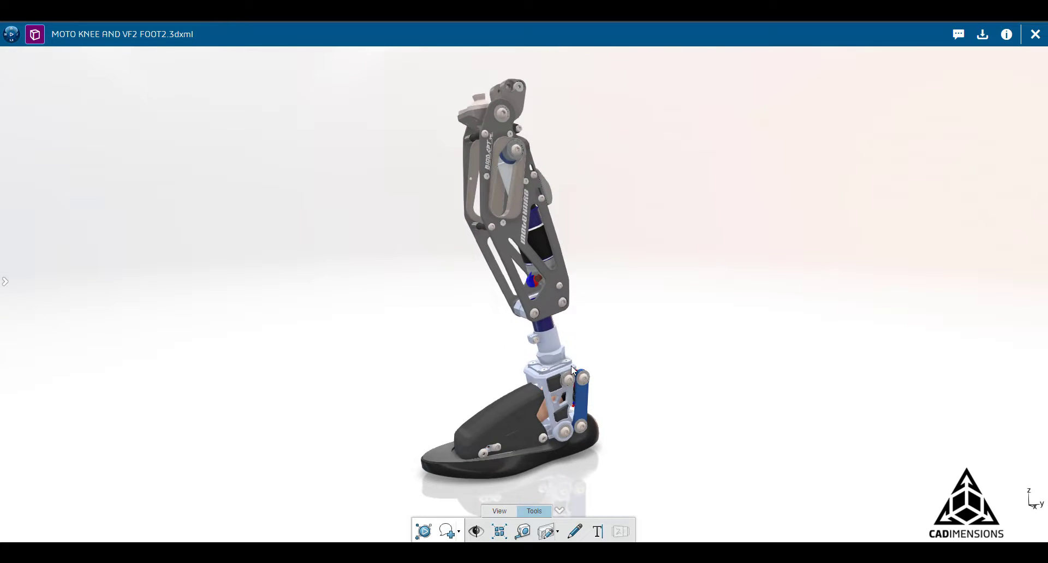
# Measure a side-plate face on the knee frame, reading 107.698 mm2, then reframe the leg.
pyautogui.click(522, 531)
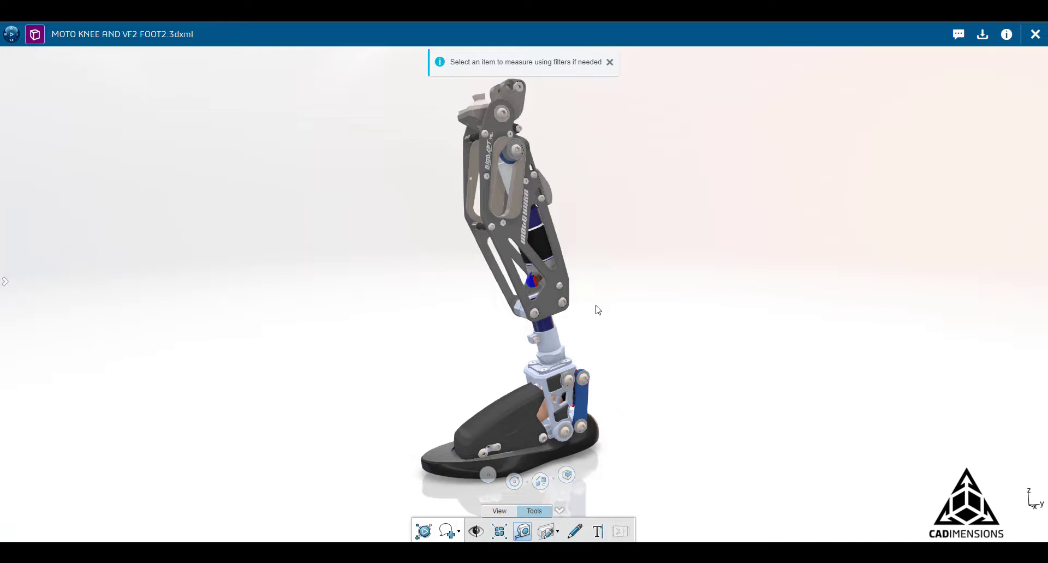
pyautogui.scroll(-3, 516, 231)
pyautogui.scroll(8, 516, 241)
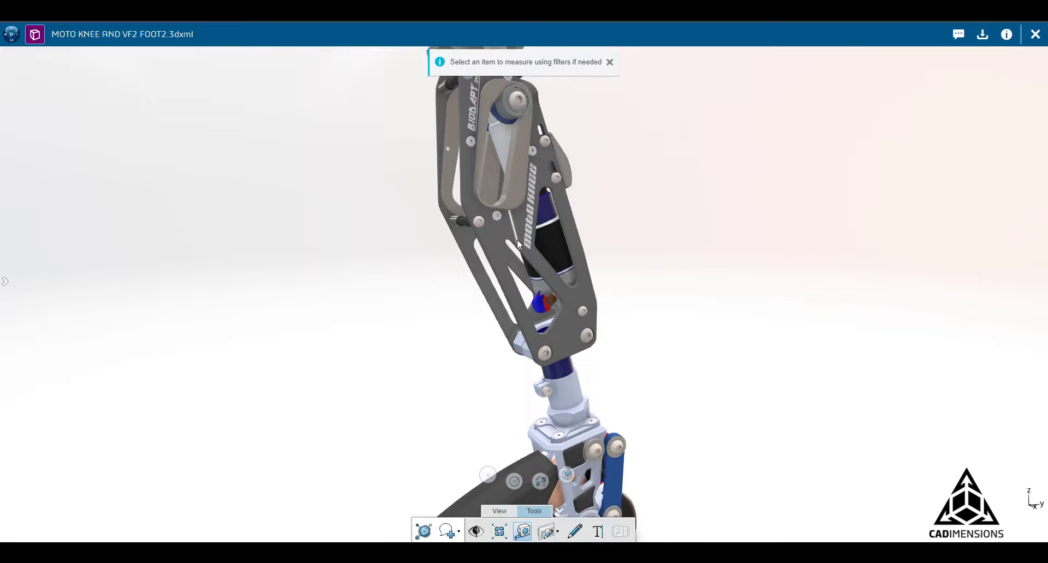
pyautogui.moveTo(381, 289); pyautogui.dragTo(584, 209)
pyautogui.click(579, 209)
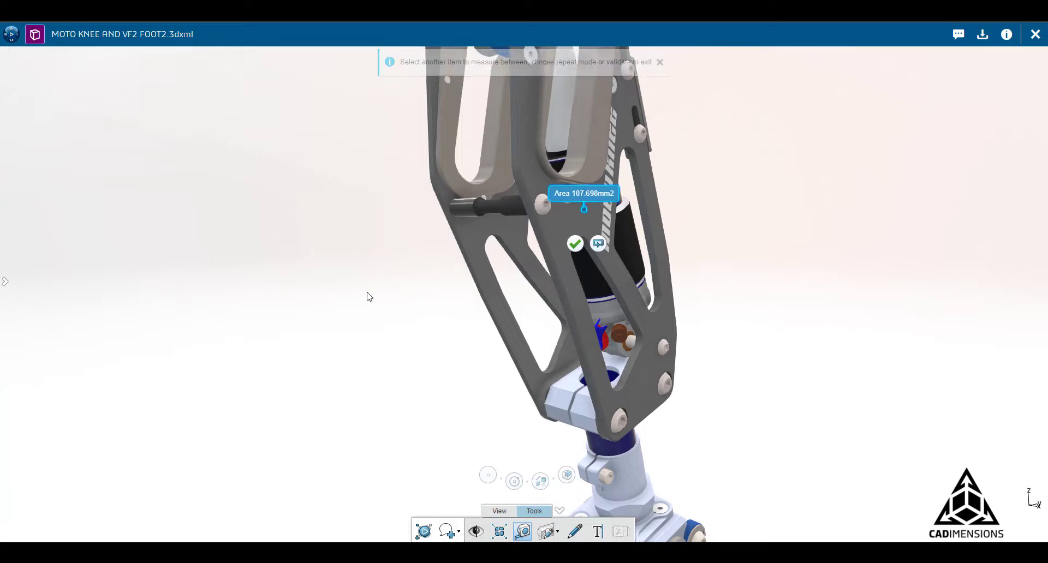
pyautogui.moveTo(367, 297); pyautogui.dragTo(732, 309)
pyautogui.scroll(-5, 733, 309)
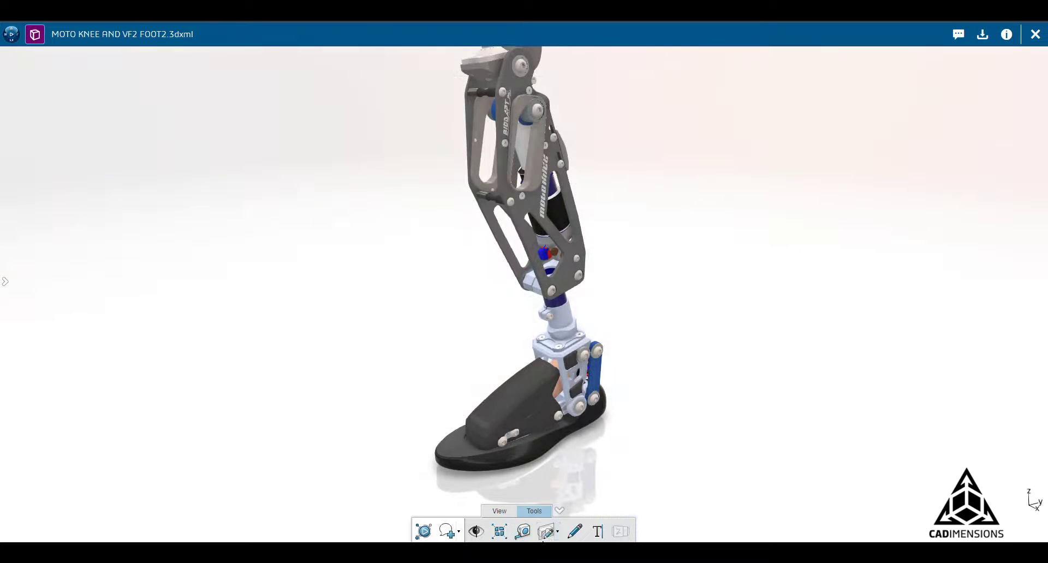
# Section the leg lengthwise to expose the knee shock absorber and ankle internals, viewed from the side.
pyautogui.click(549, 532)
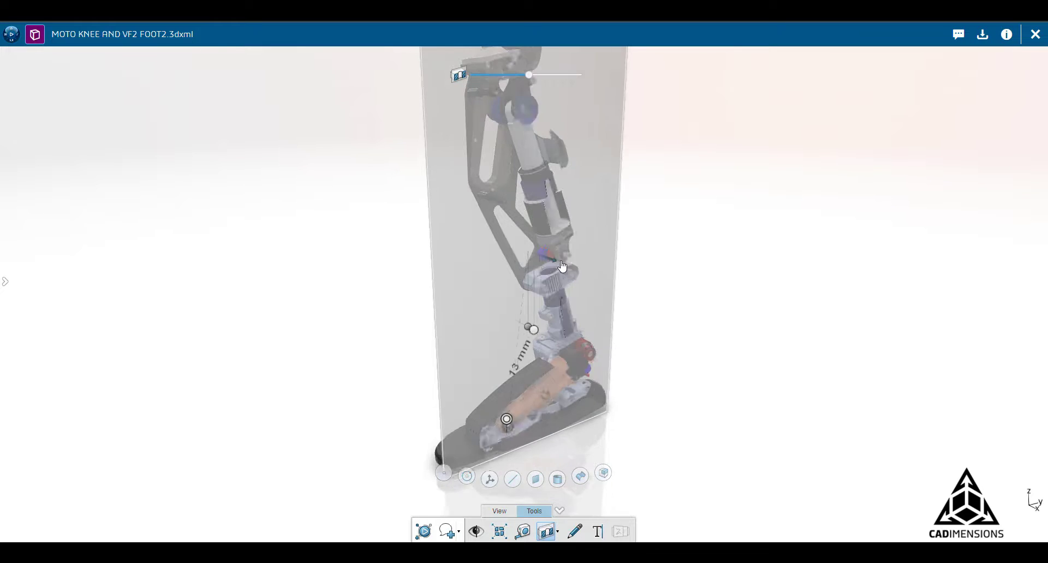
pyautogui.moveTo(564, 267); pyautogui.dragTo(556, 263)
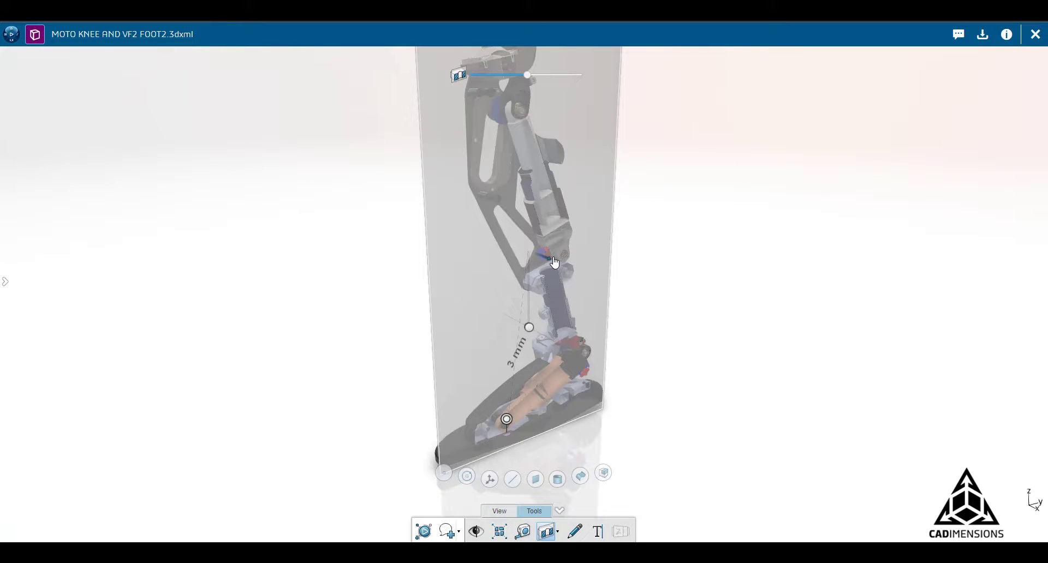
pyautogui.click(596, 215)
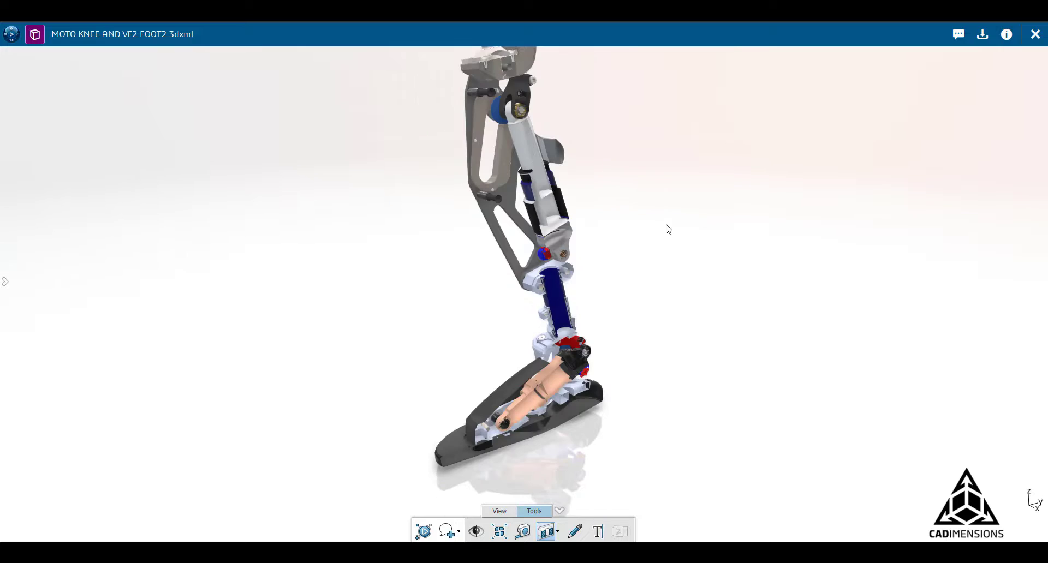
pyautogui.moveTo(712, 460); pyautogui.dragTo(464, 265)
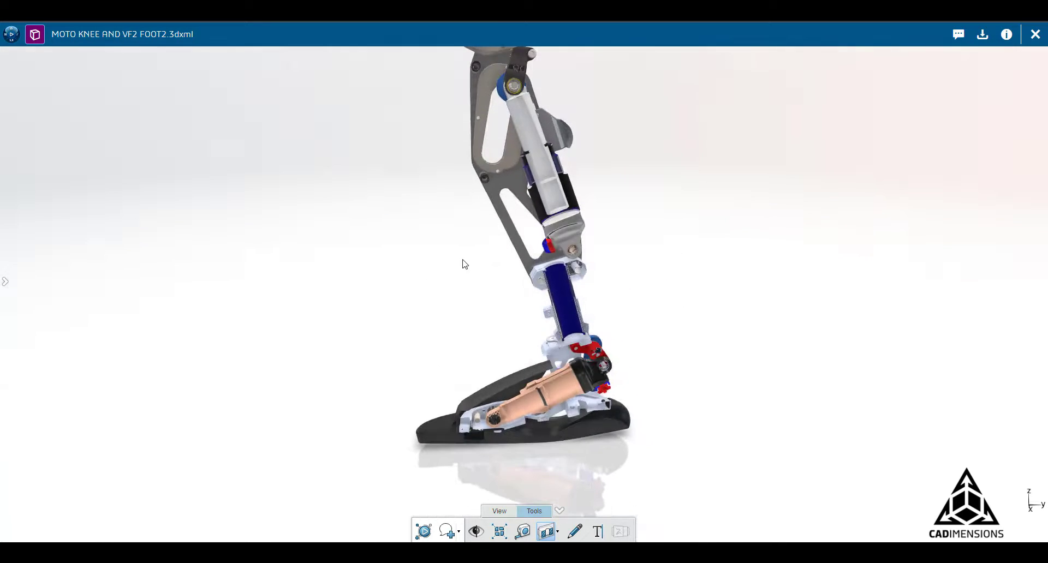
# Remove the section cut and draw red freehand marks around the knee joint and foot.
pyautogui.click(547, 537)
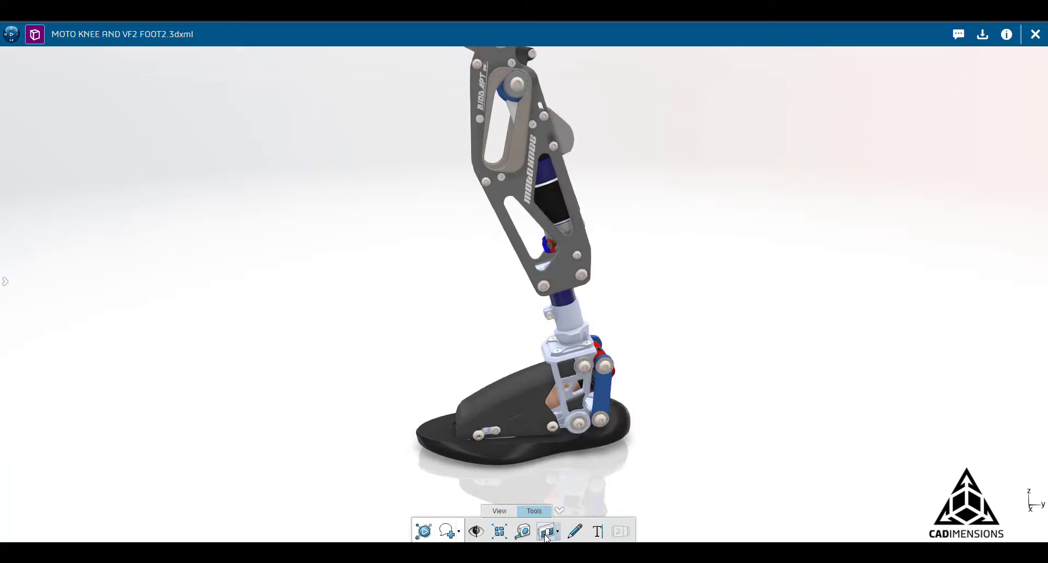
pyautogui.click(576, 532)
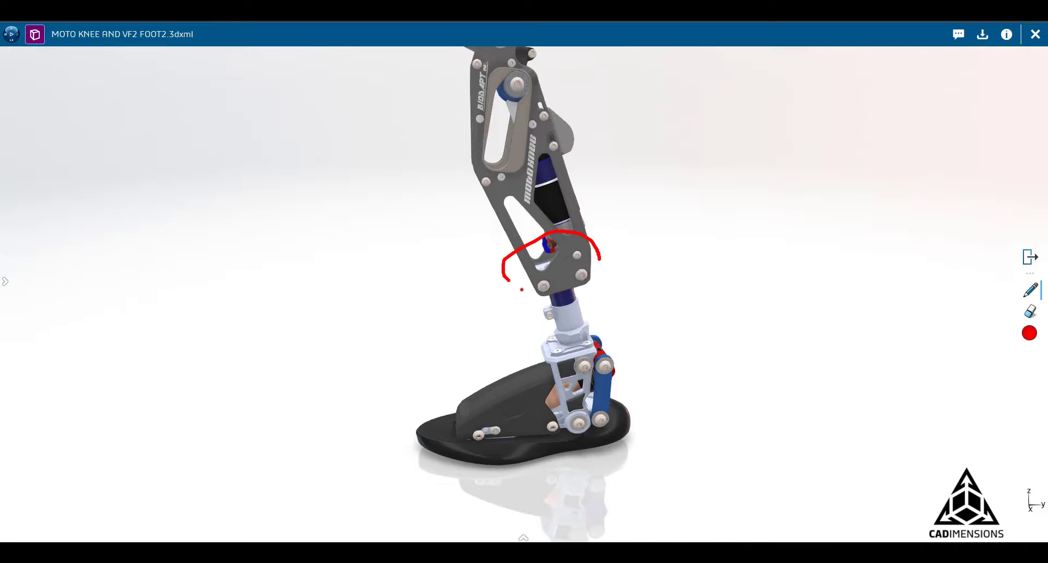
pyautogui.moveTo(522, 290); pyautogui.dragTo(600, 255)
pyautogui.moveTo(426, 380); pyautogui.dragTo(541, 465)
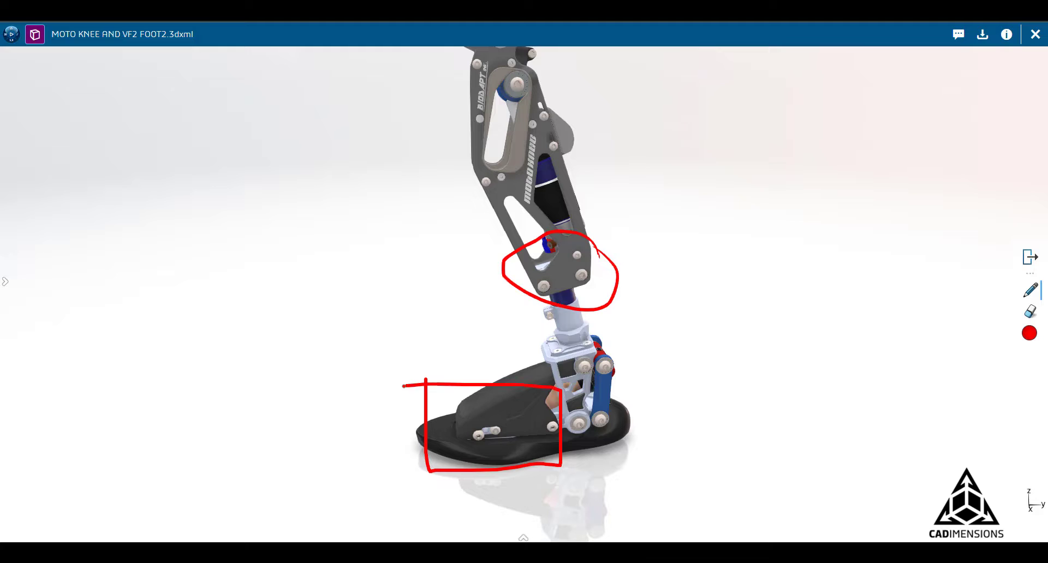
pyautogui.moveTo(403, 386); pyautogui.dragTo(404, 385)
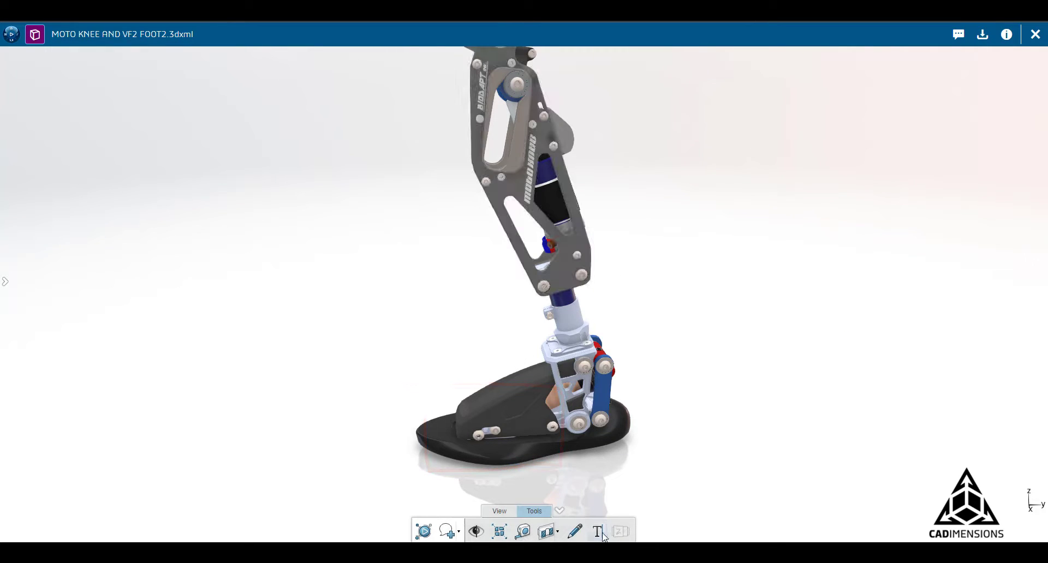
# Place a NOTES text annotation on the model and confirm it.
pyautogui.click(598, 532)
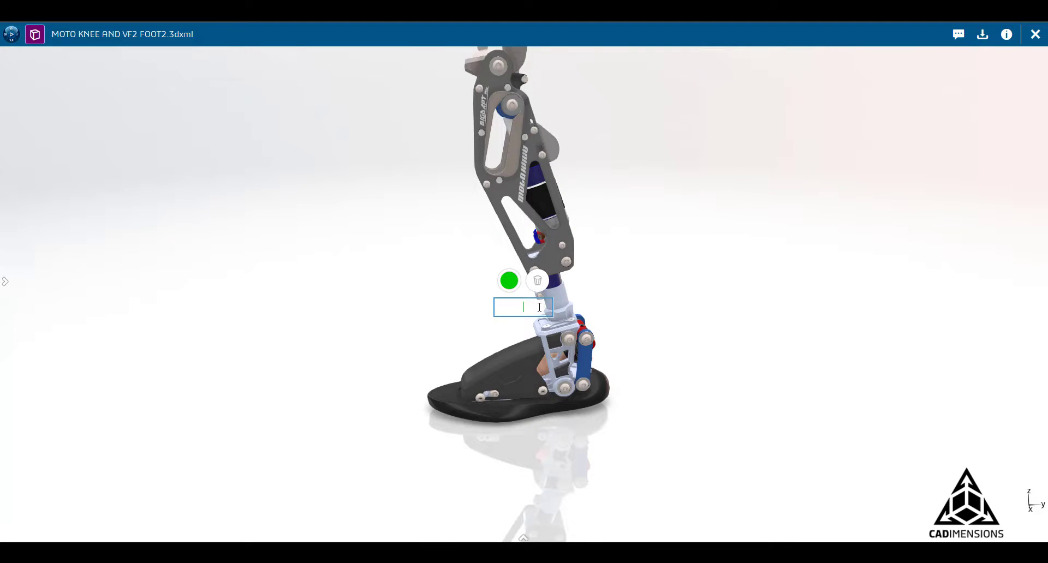
pyautogui.click(509, 281)
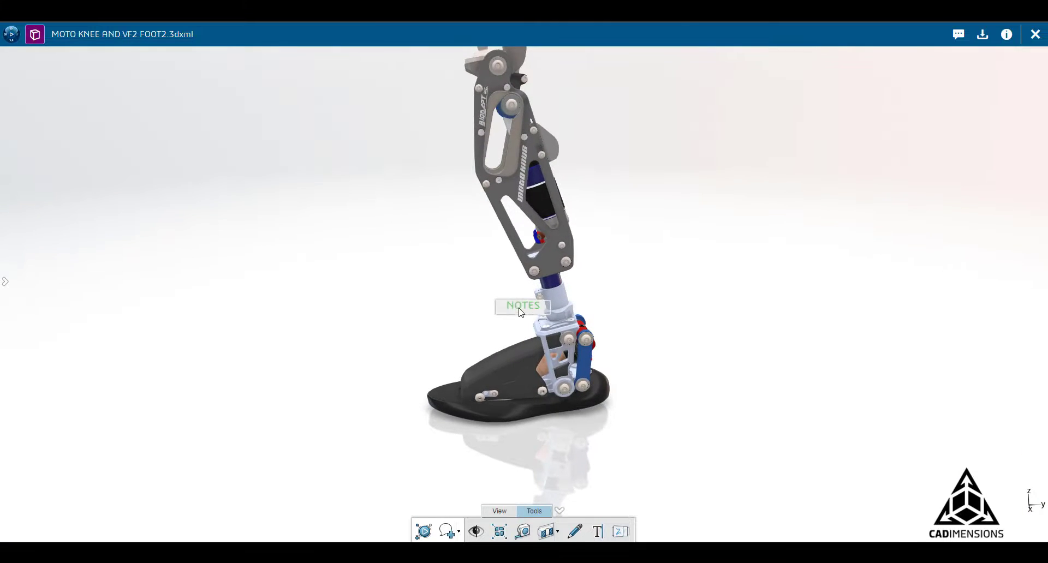
pyautogui.click(521, 310)
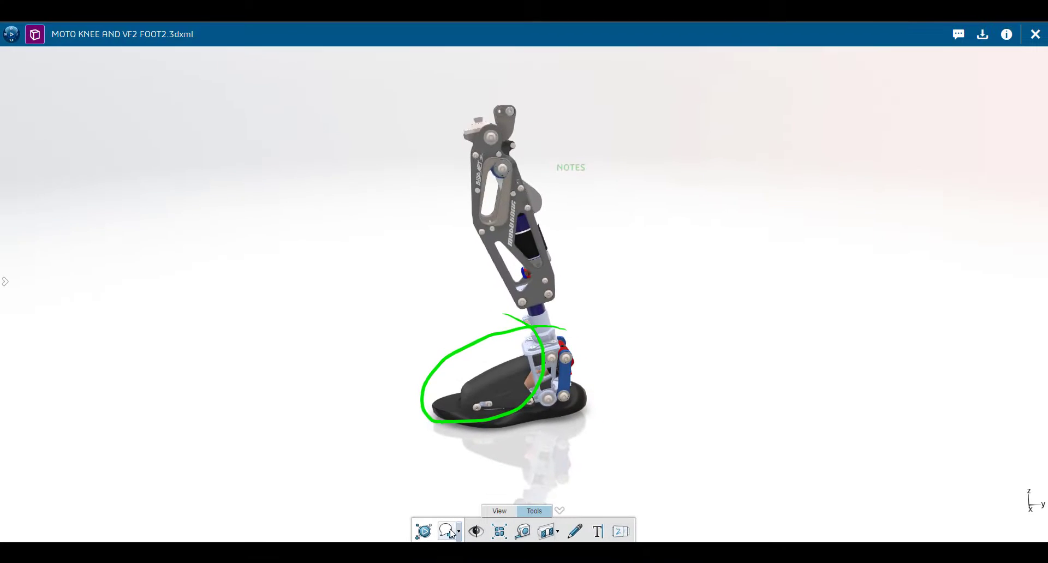
# Snapshot the marked-up view into a new comment reading 'Check out my notes', tagging a colleague.
pyautogui.click(449, 531)
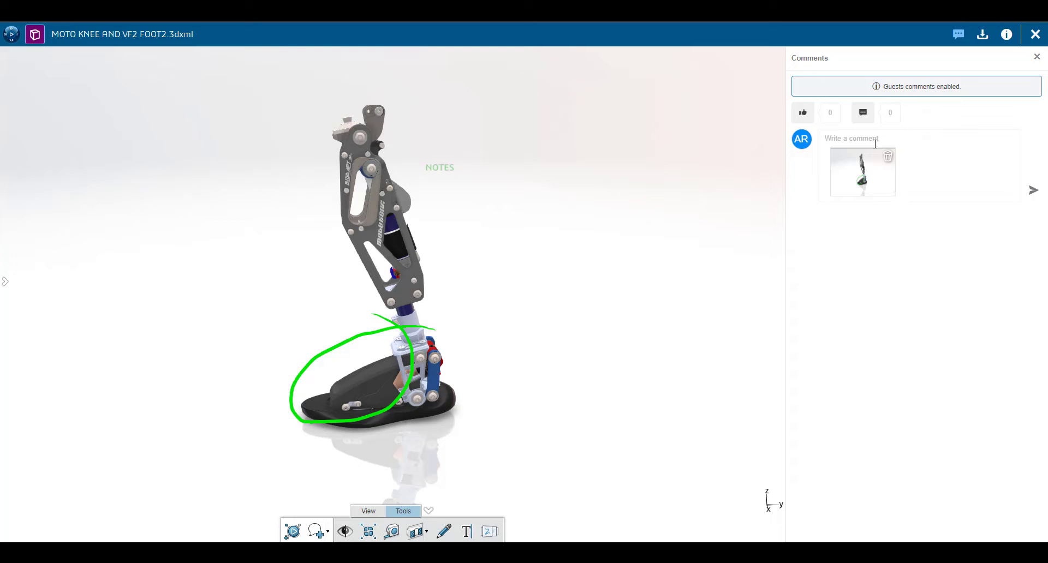
pyautogui.click(861, 139)
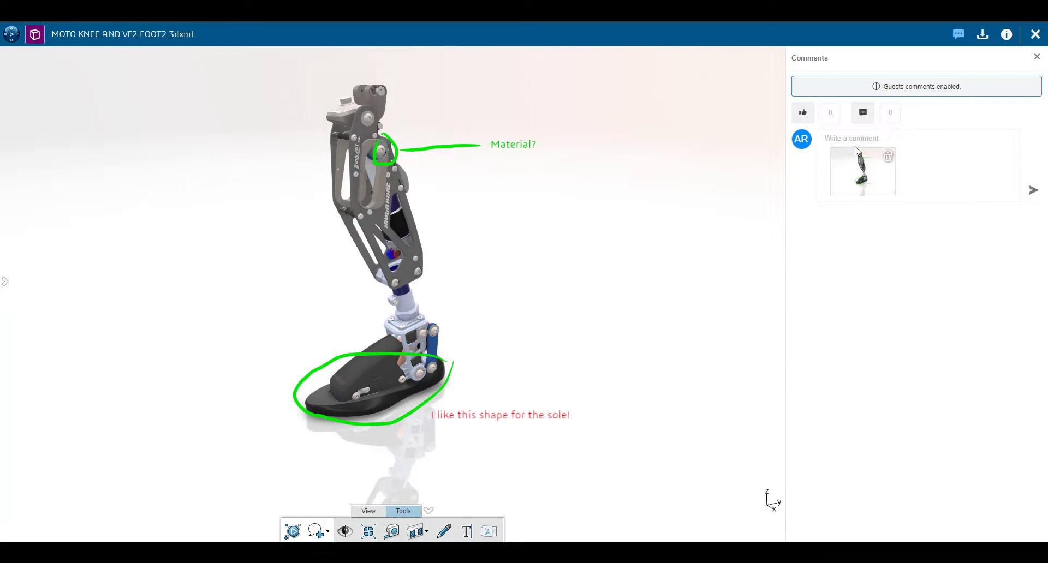
pyautogui.click(851, 137)
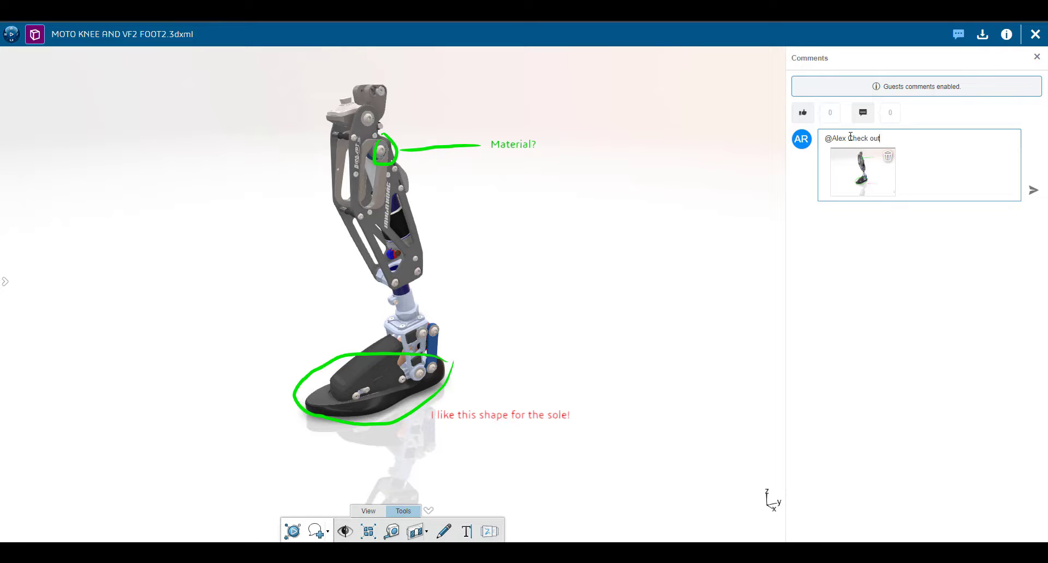
# Post the snapshot comment, reply 'Amazing!' beneath it, then orbit the leg.
pyautogui.click(1033, 190)
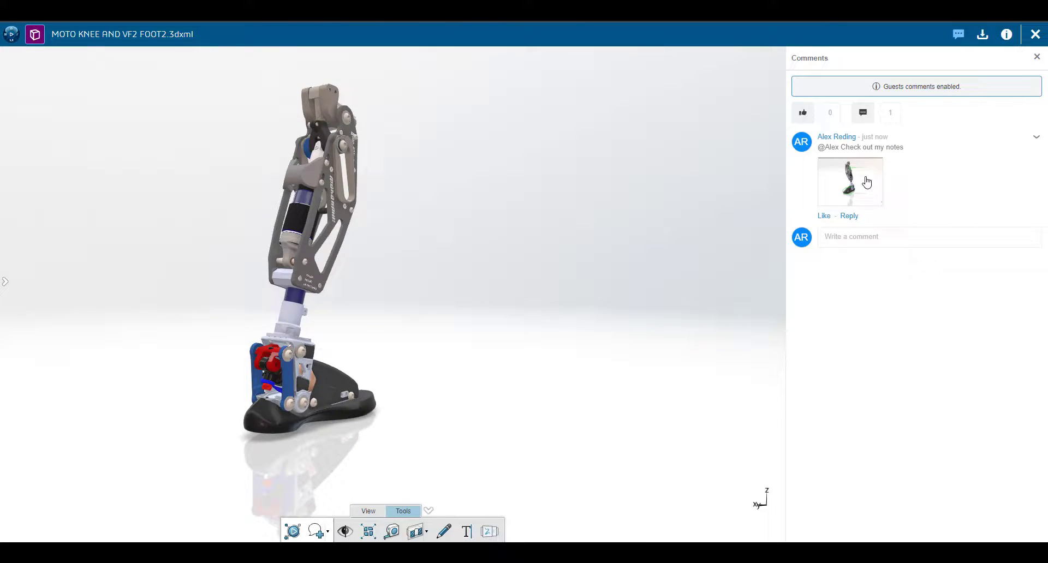
pyautogui.click(867, 182)
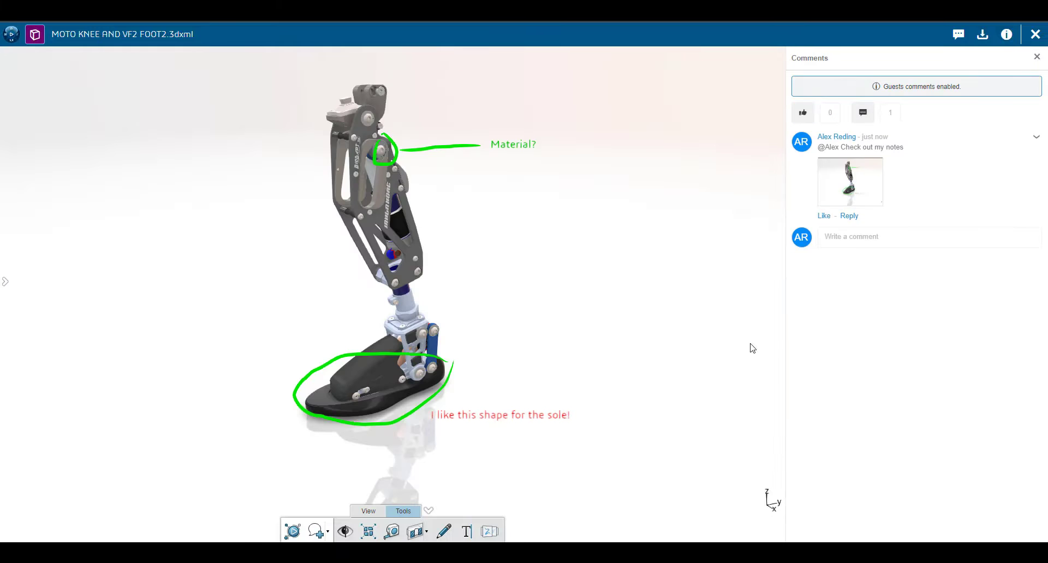
pyautogui.click(850, 217)
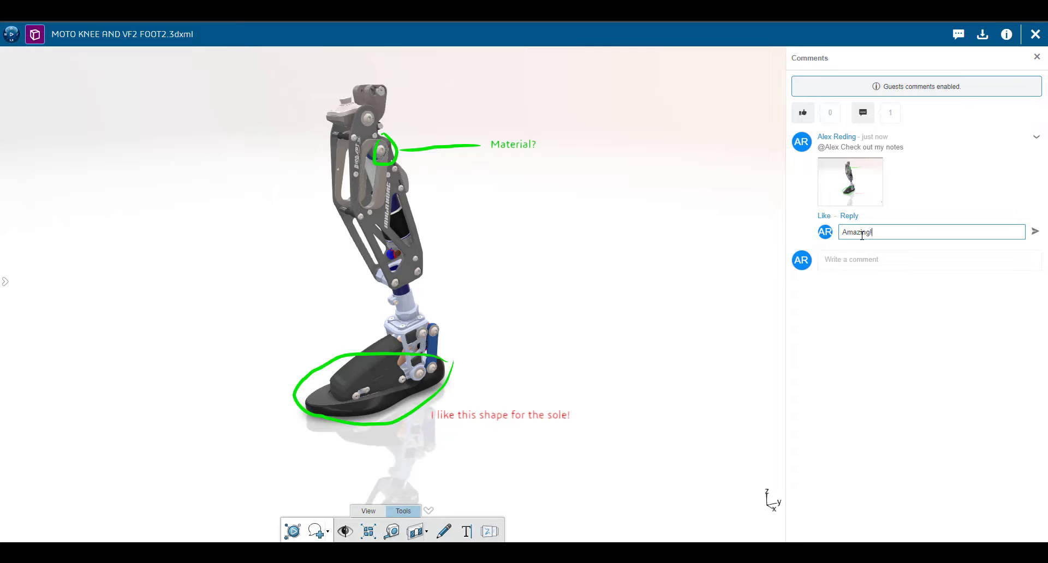
pyautogui.click(1035, 232)
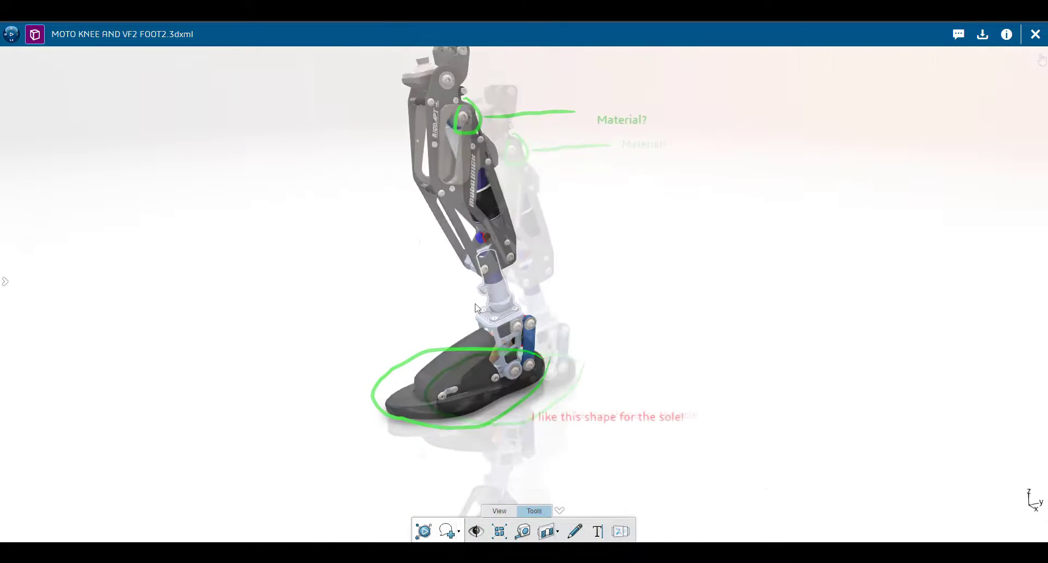
pyautogui.moveTo(451, 297)
pyautogui.mouseDown()
pyautogui.moveTo(718, 302)
pyautogui.moveTo(756, 276)
pyautogui.moveTo(642, 220)
pyautogui.moveTo(335, 211)
pyautogui.mouseUp()
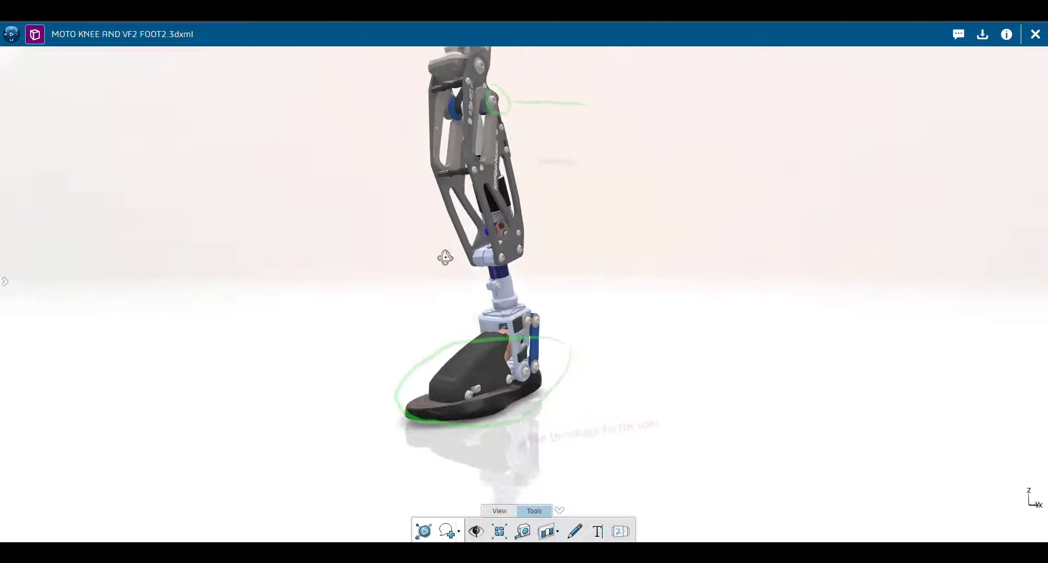